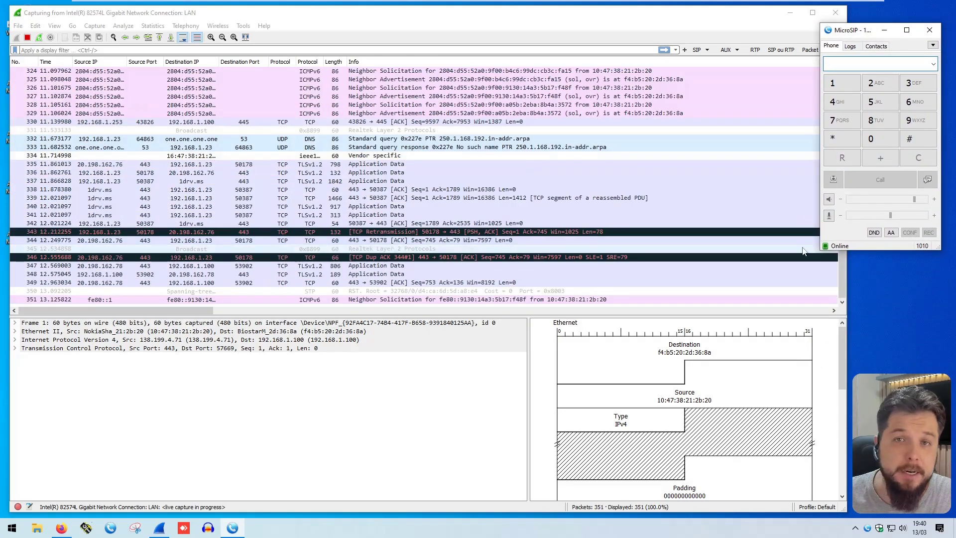
Step: Review the DTMF method choices in the MicroSIP settings, keep SIP-INFO selected and save the settings
click(843, 247)
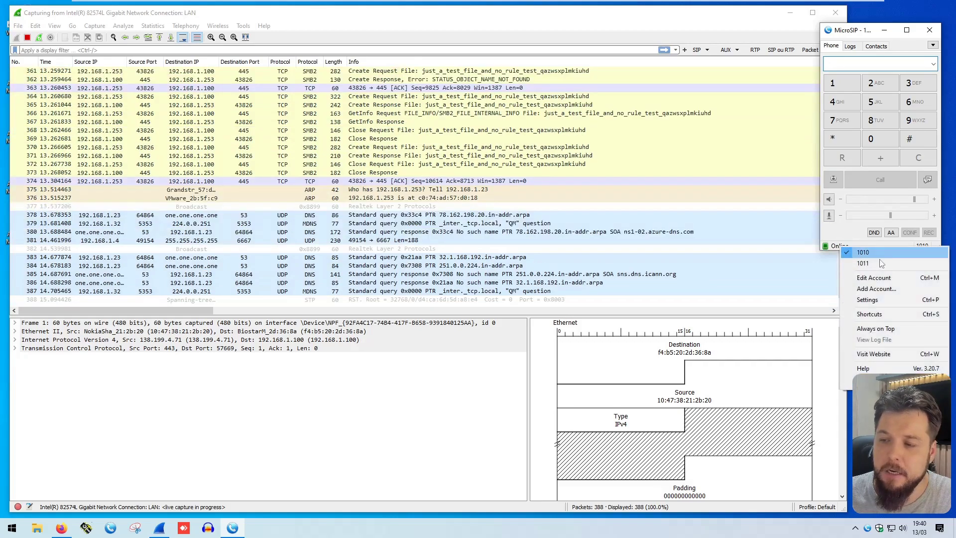
click(867, 300)
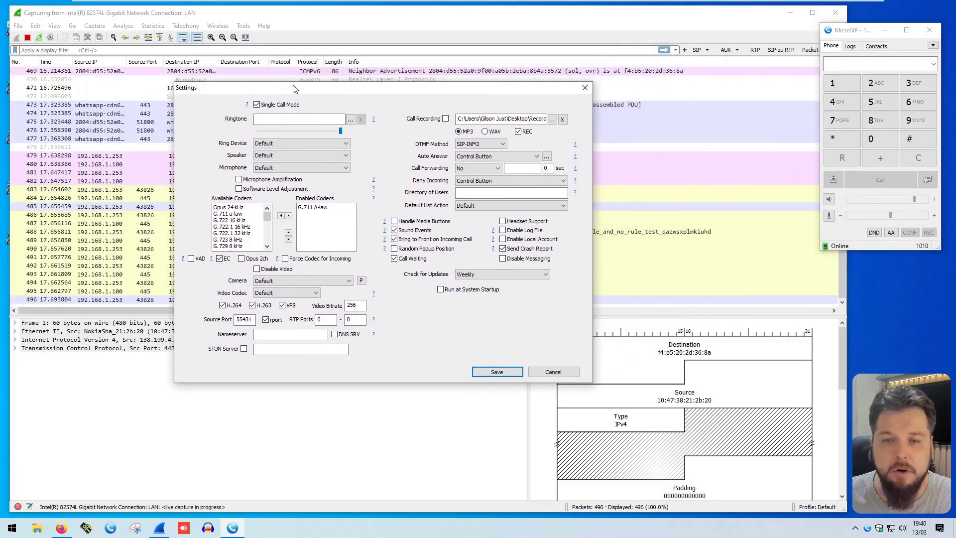
drag(294, 88, 293, 90)
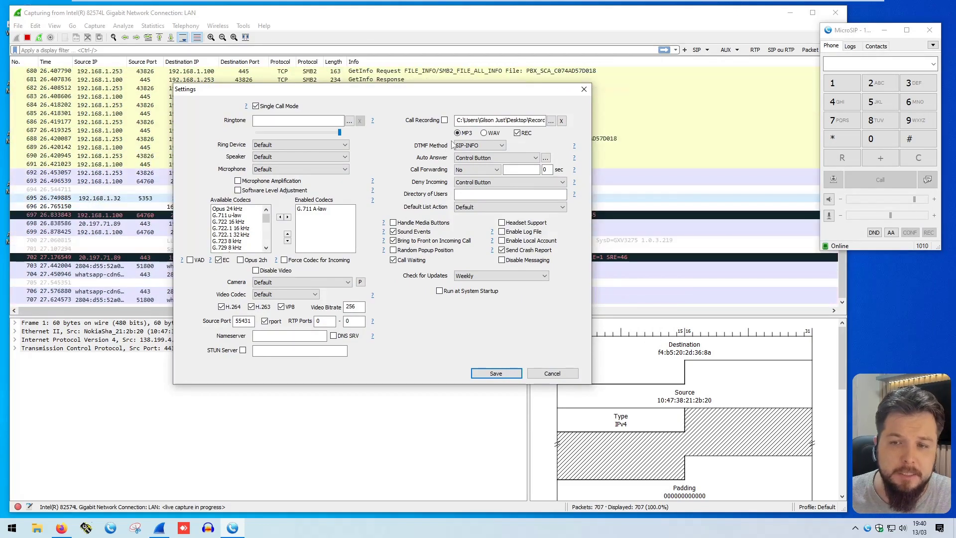
click(482, 147)
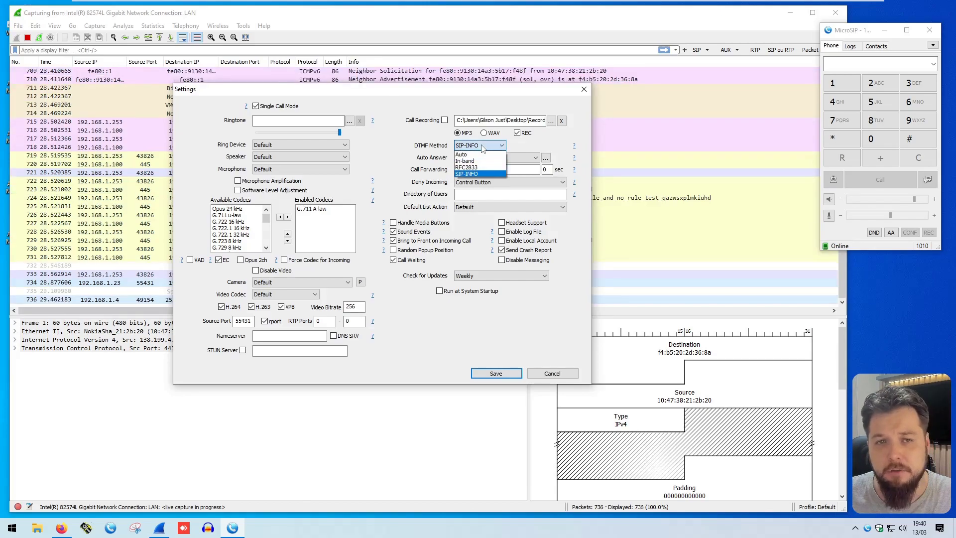
click(481, 146)
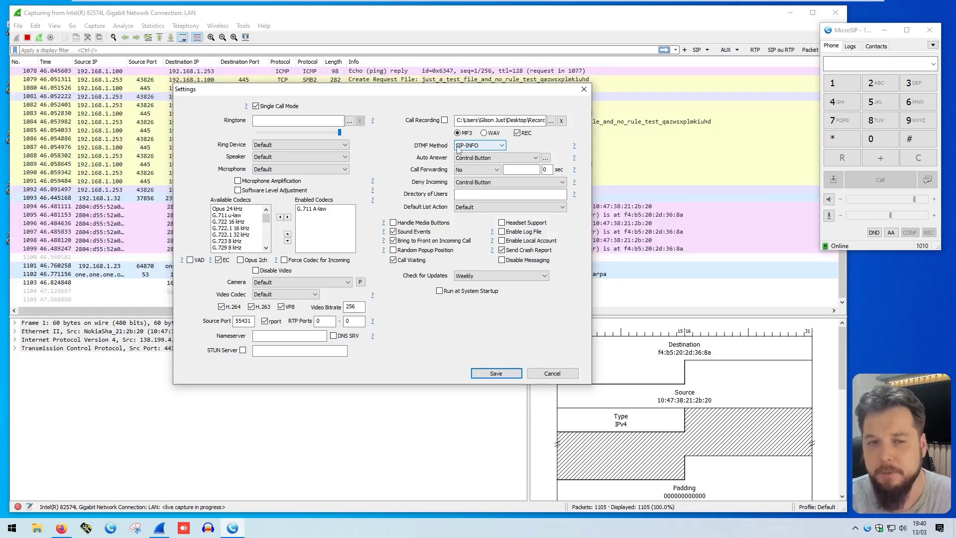
click(496, 373)
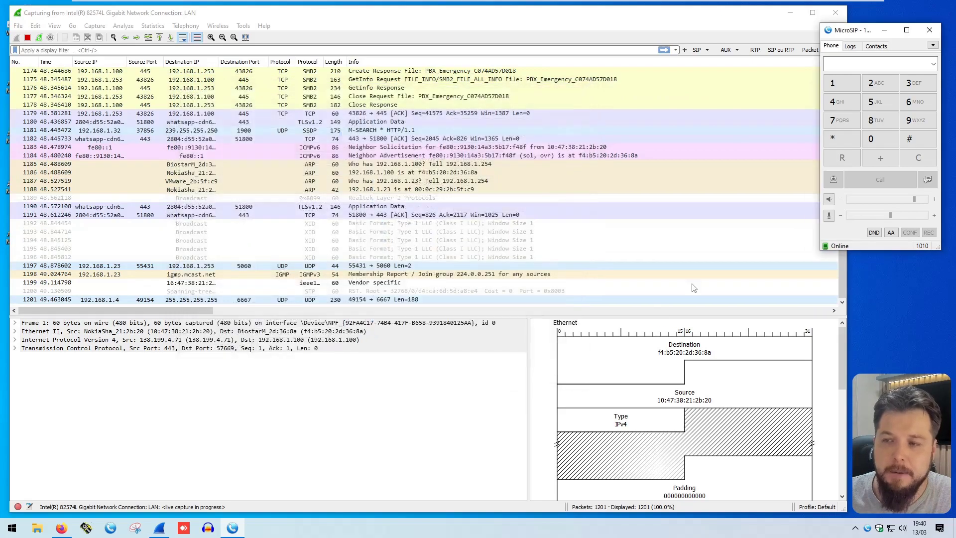
Step: Switch to Wireshark, filter the packets by sip and restart the capture without saving the captured packets
click(760, 164)
click(703, 50)
click(715, 62)
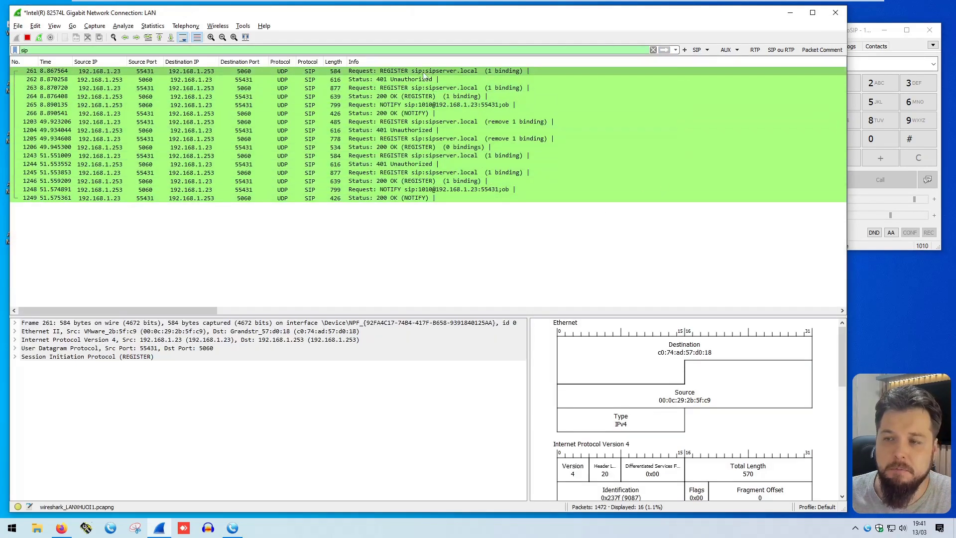
click(42, 37)
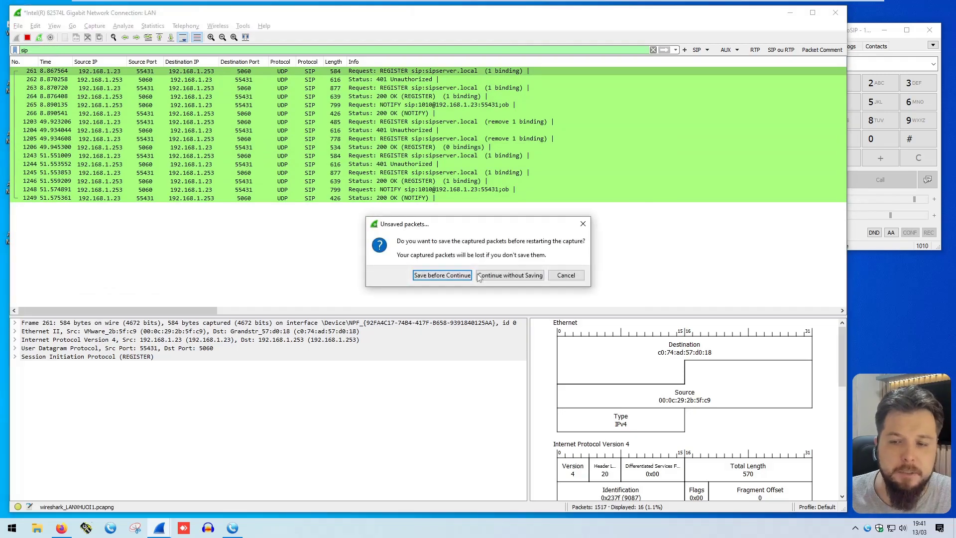
click(502, 271)
Step: Switch to MicroSIP and place a call to extension 7001
click(862, 238)
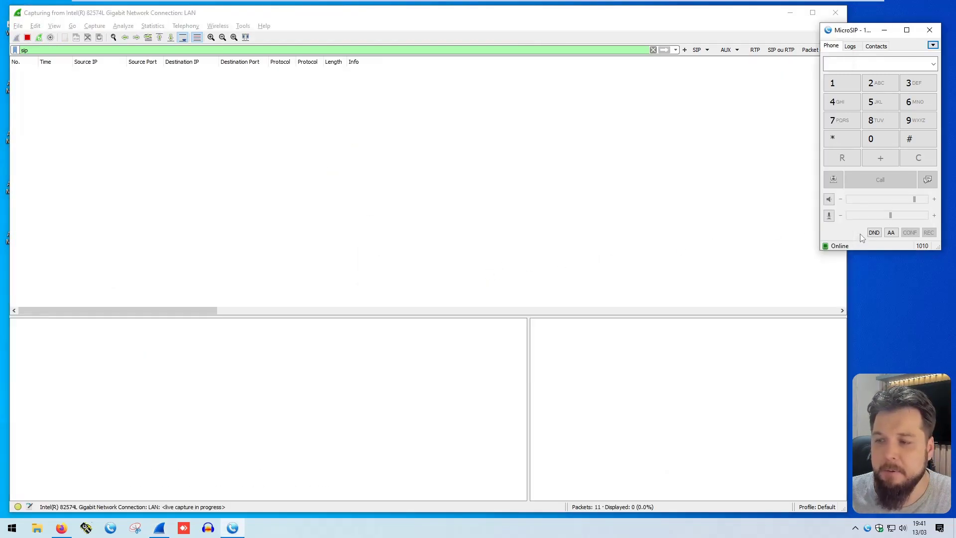
click(841, 120)
click(878, 138)
click(877, 138)
click(841, 82)
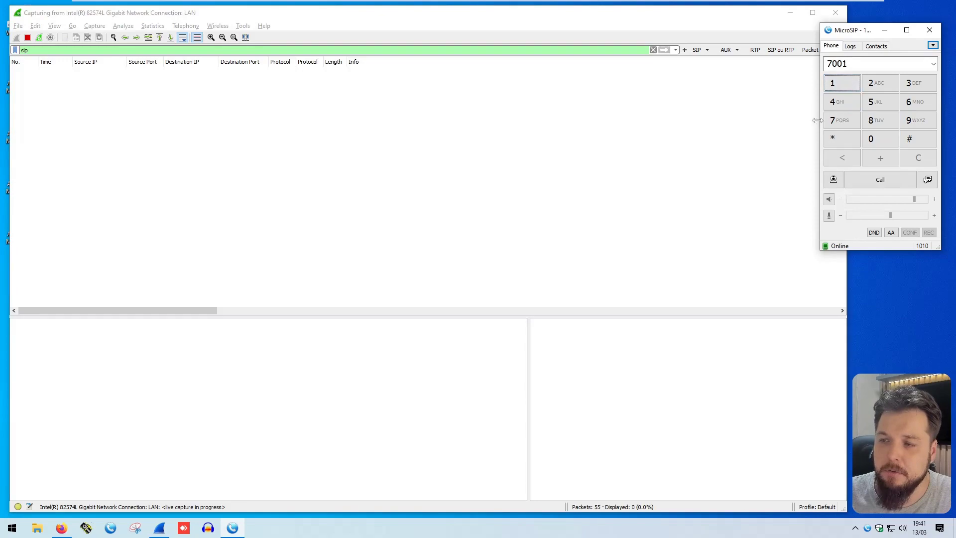
click(896, 184)
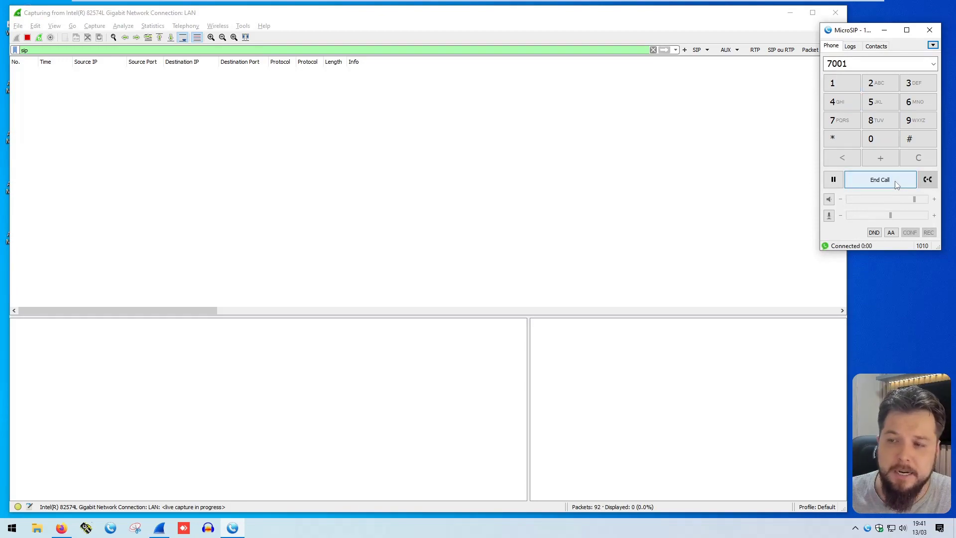
Step: Send the DTMF digits 1, 2, 3 and 4 during the active call and end the call
click(497, 174)
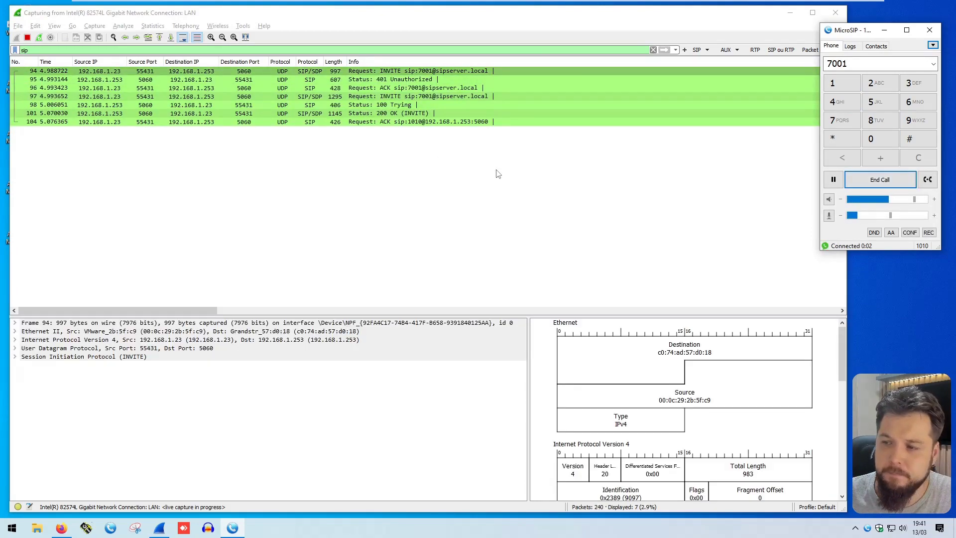
click(842, 83)
click(879, 82)
click(918, 82)
click(840, 107)
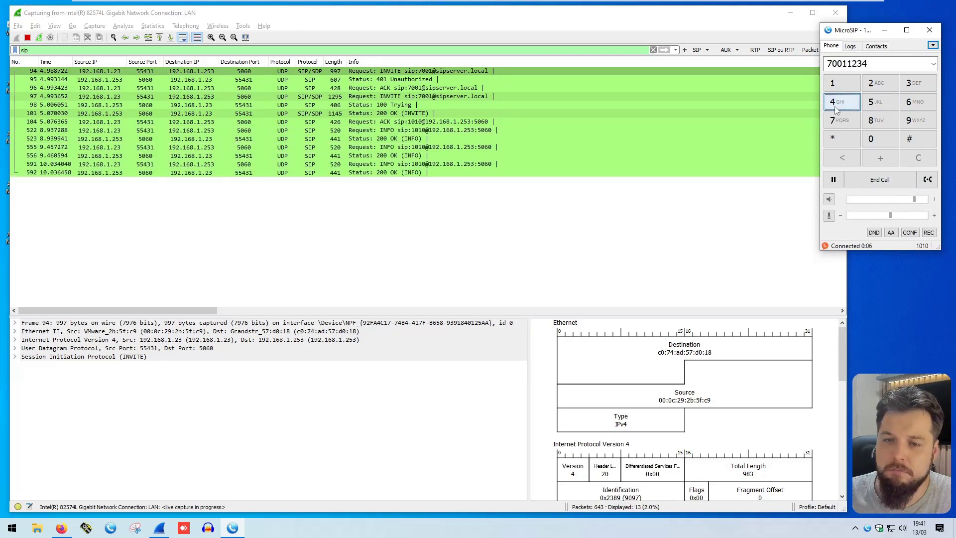
click(894, 183)
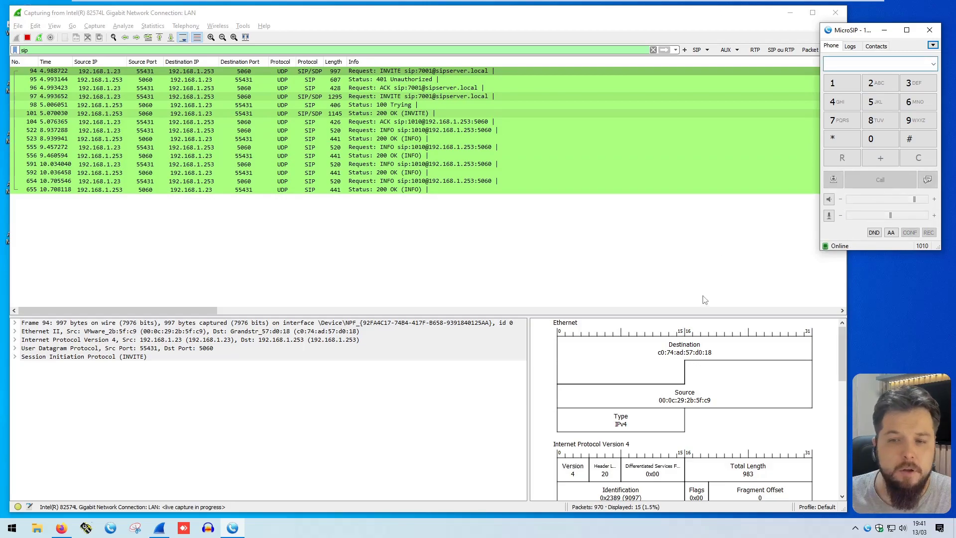
Step: Switch to Wireshark, stop the capture and save it to the desktop as DTMF_SIP_INFO
click(381, 301)
click(456, 74)
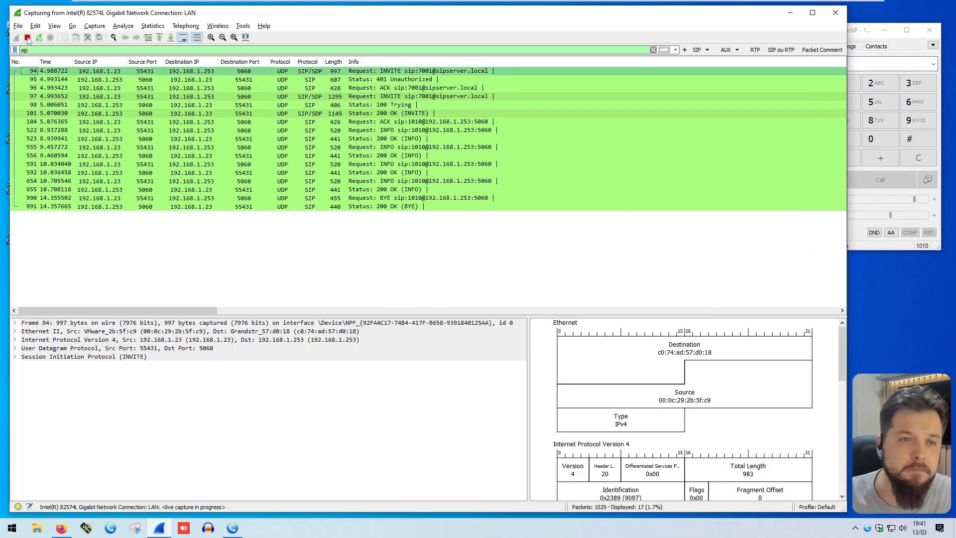
click(27, 38)
click(18, 26)
click(42, 108)
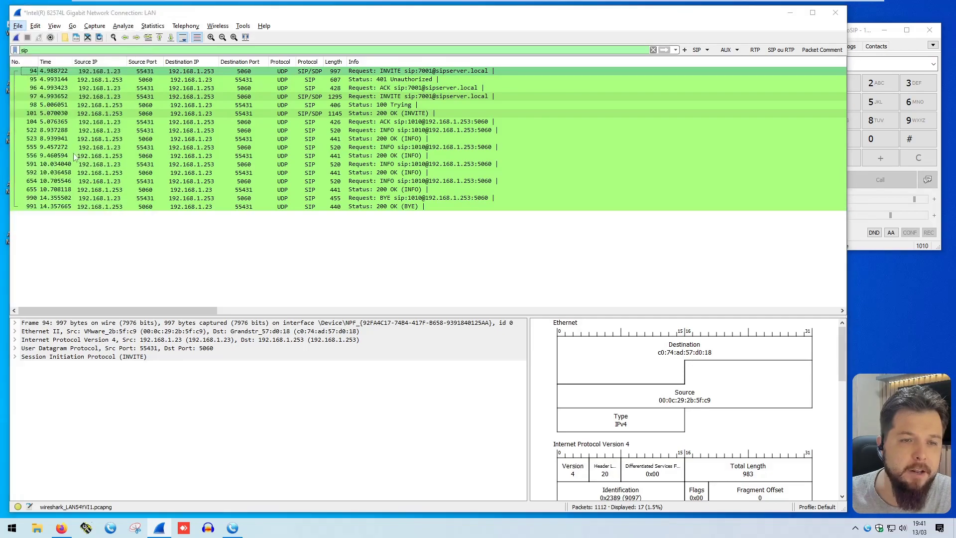
text(DMT)
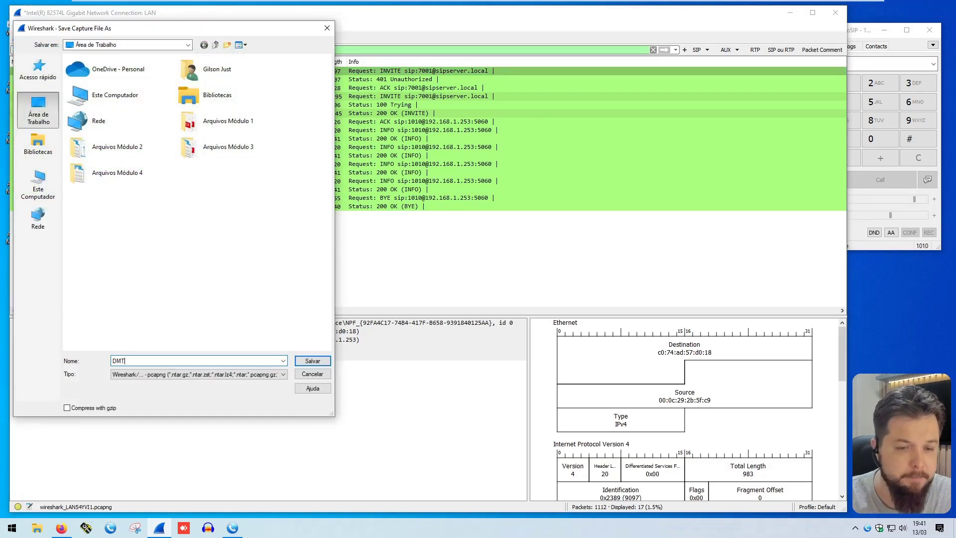
key(BackSpace)
text(TMF_SIP_INFO)
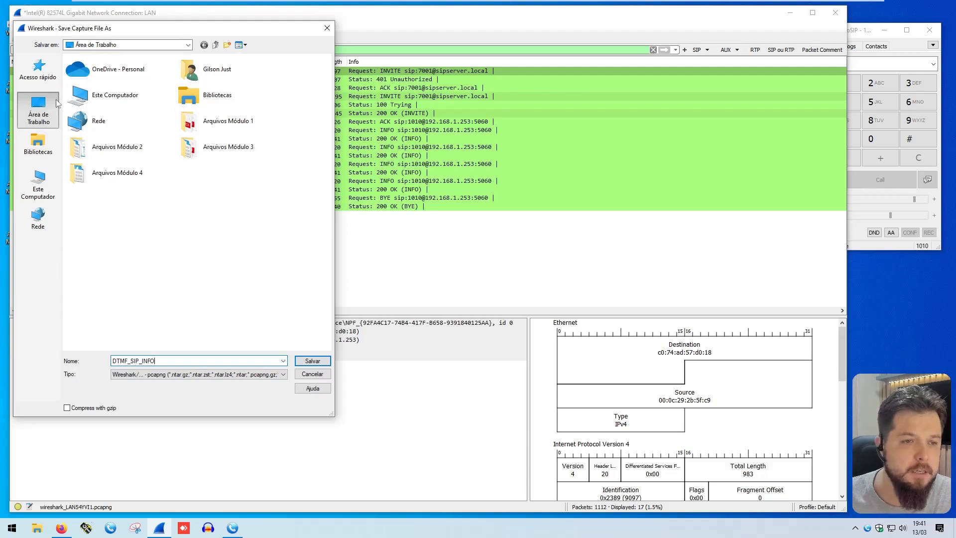
click(313, 361)
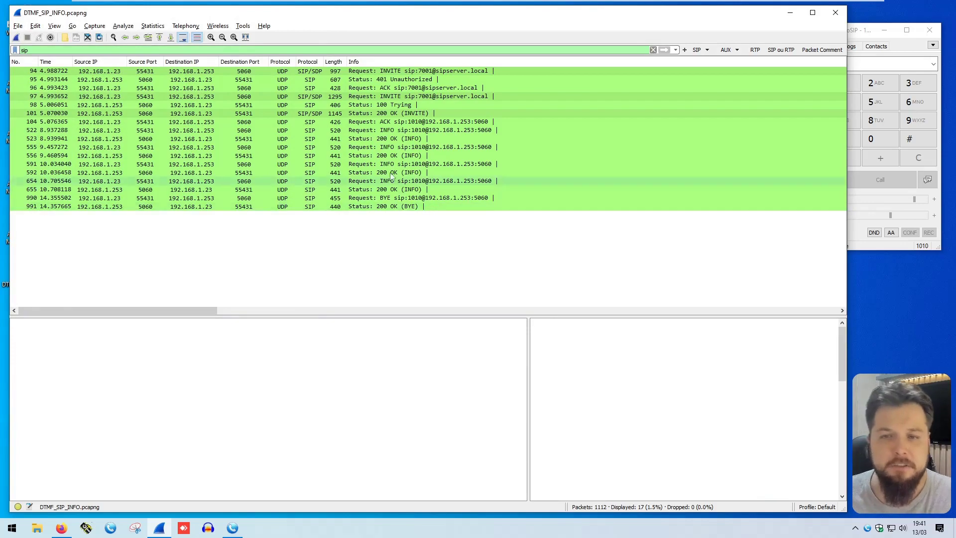
Step: Examine the call setup packets, from the INVITE requests to the 200 OK response
click(382, 74)
click(120, 71)
click(208, 73)
click(388, 96)
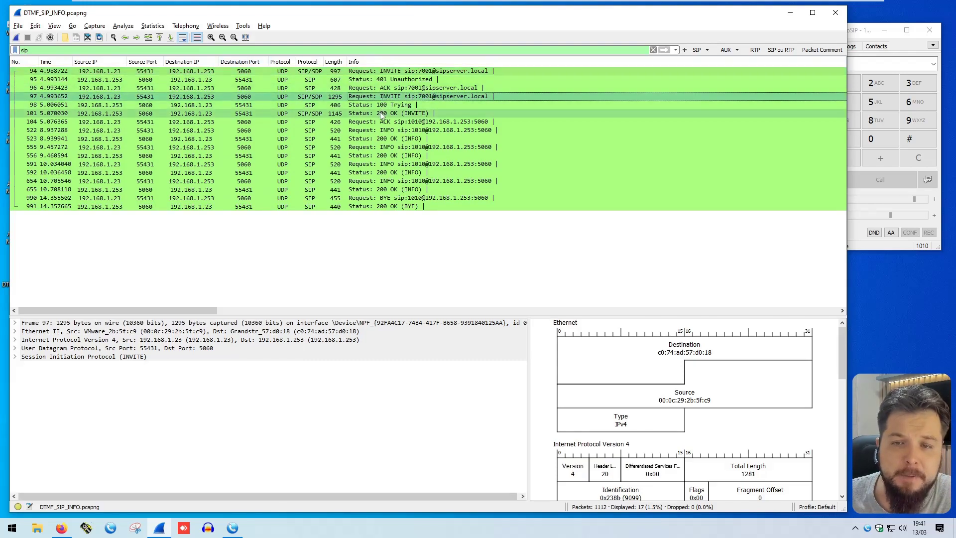
click(382, 113)
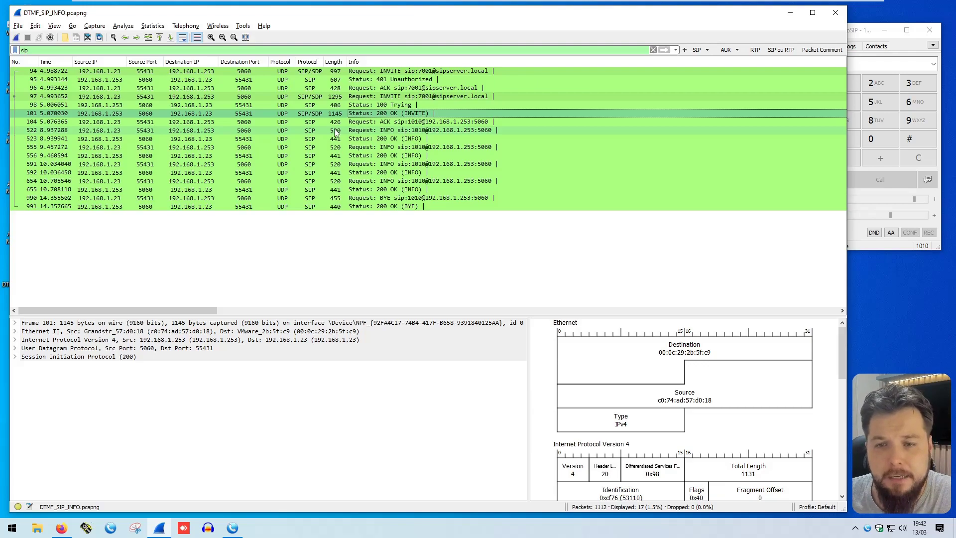
Step: Examine the first INFO request's SIP method and the signal and duration in its message body
click(392, 130)
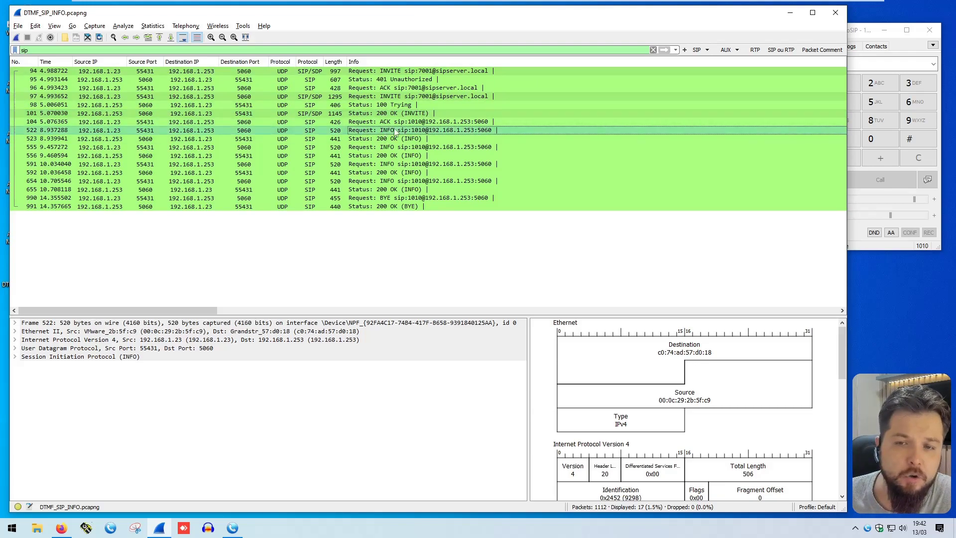
click(309, 131)
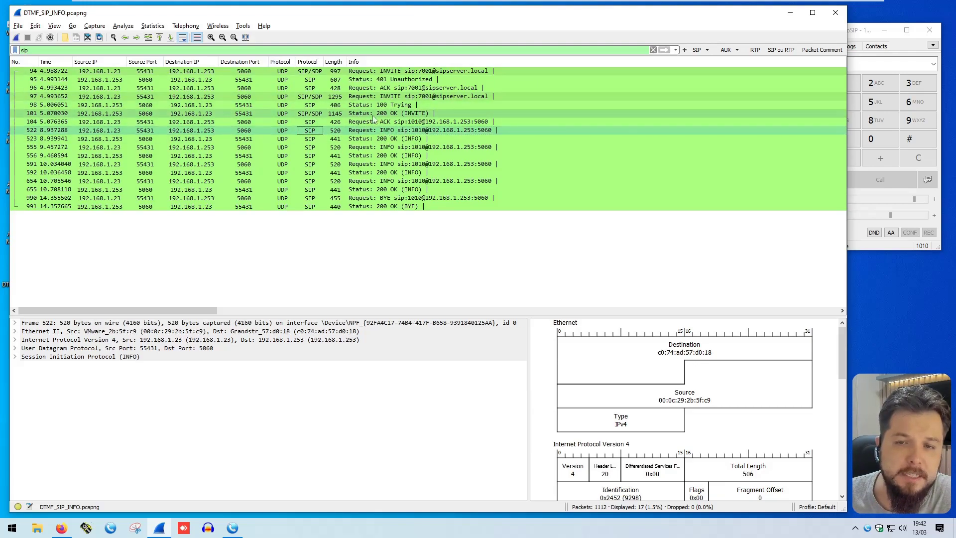
click(15, 357)
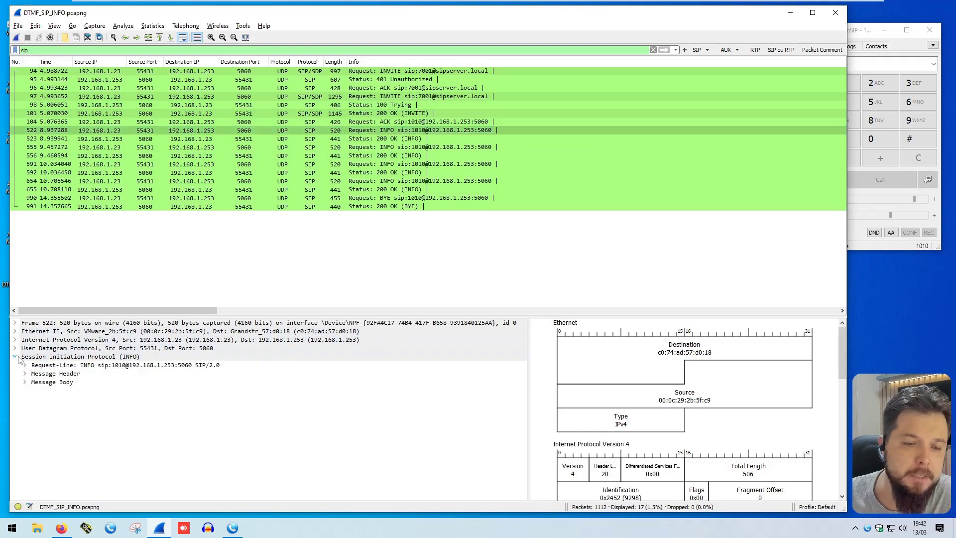
click(25, 364)
click(53, 374)
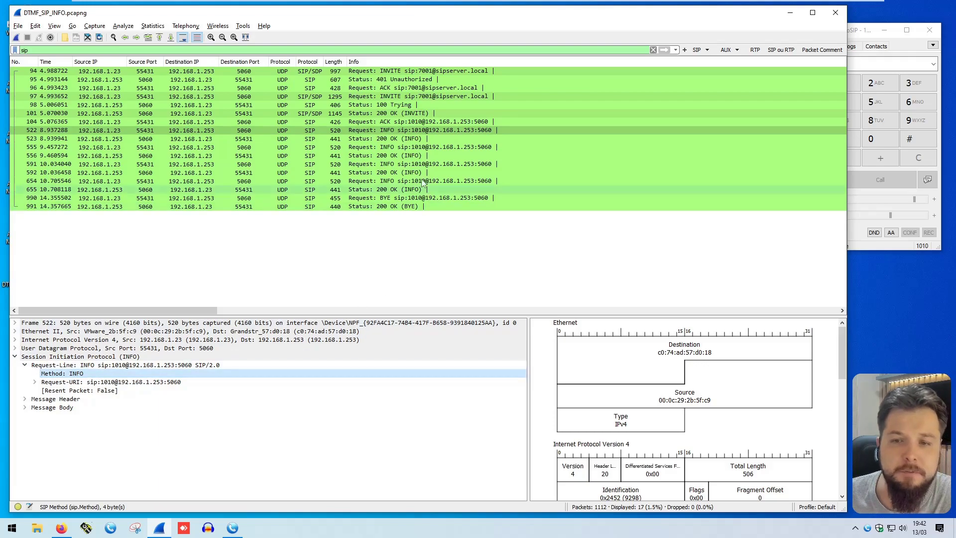
click(406, 131)
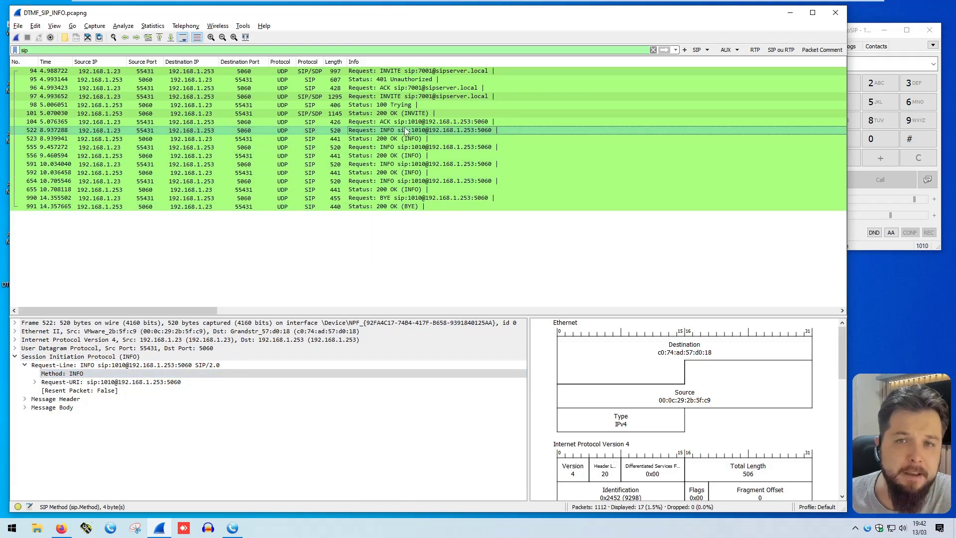
click(42, 408)
double_click(42, 409)
click(67, 417)
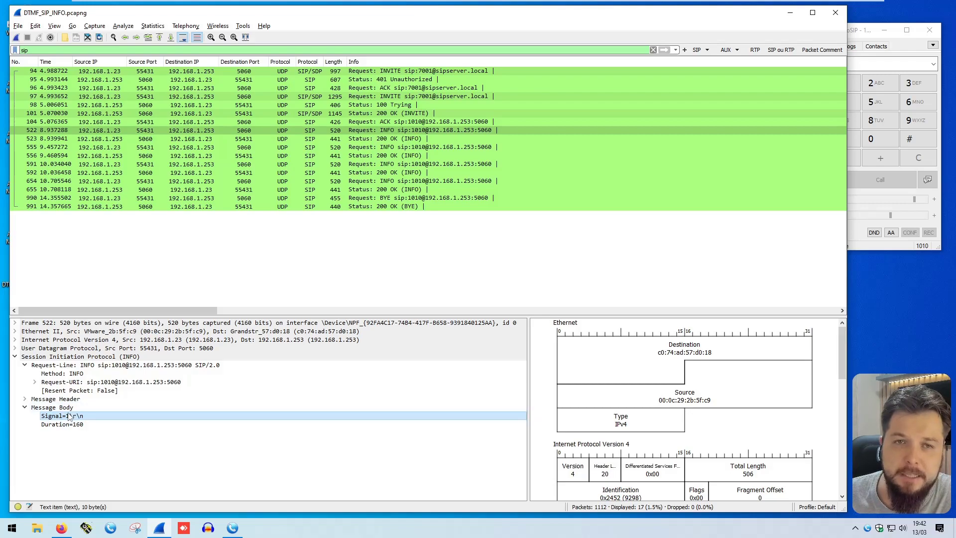
click(70, 426)
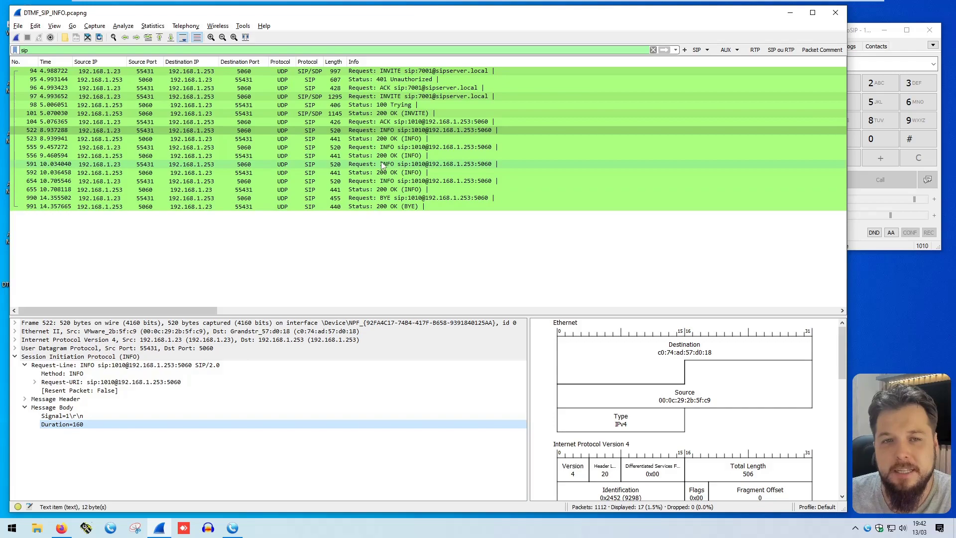
Step: Compare the message body signals of the second, third and fourth INFO requests
click(419, 147)
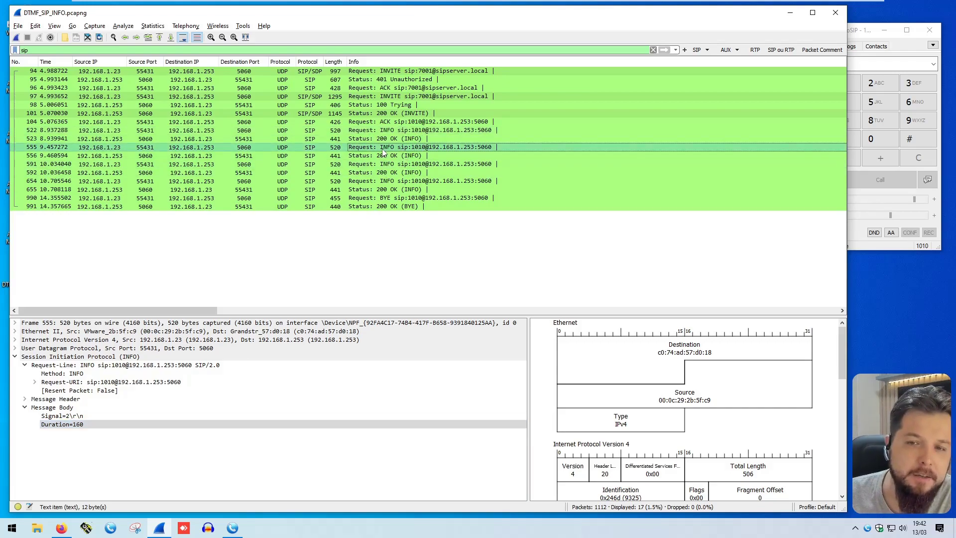
click(70, 416)
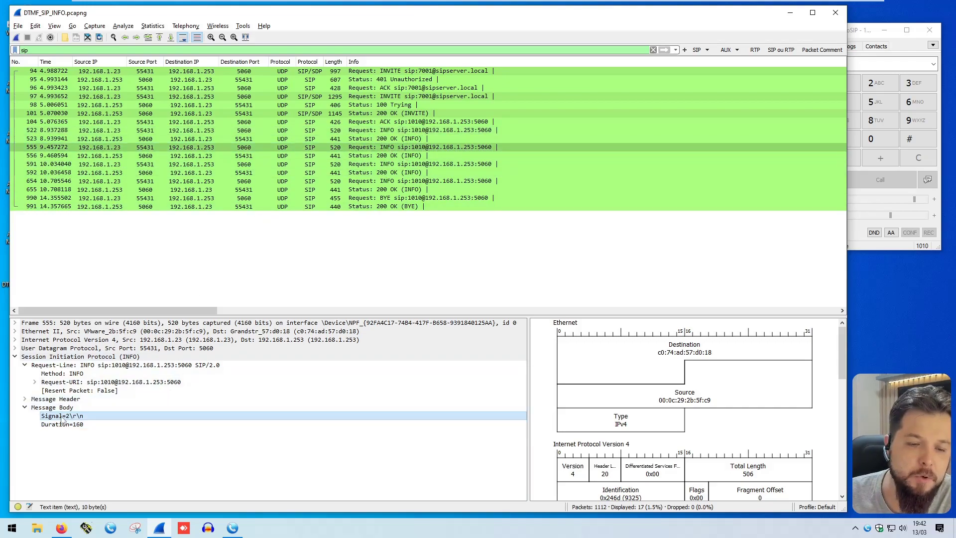
click(392, 165)
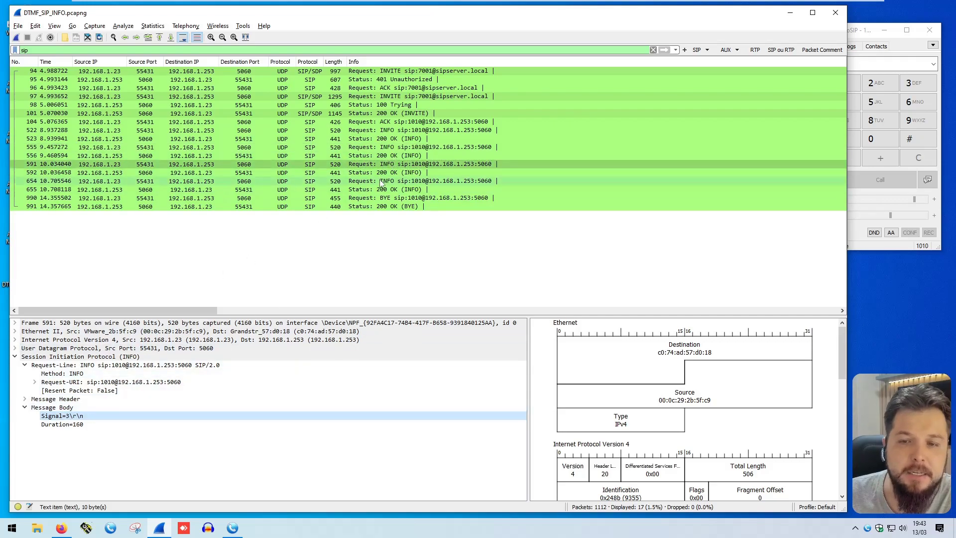
click(393, 182)
click(75, 417)
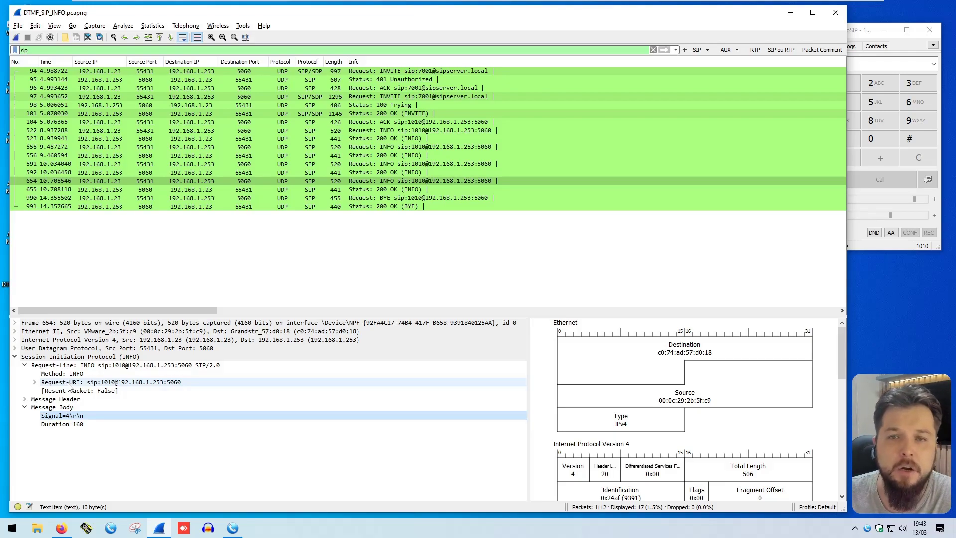
Step: Filter the packets with sip.Method == INFO and select the first INFO request
click(29, 50)
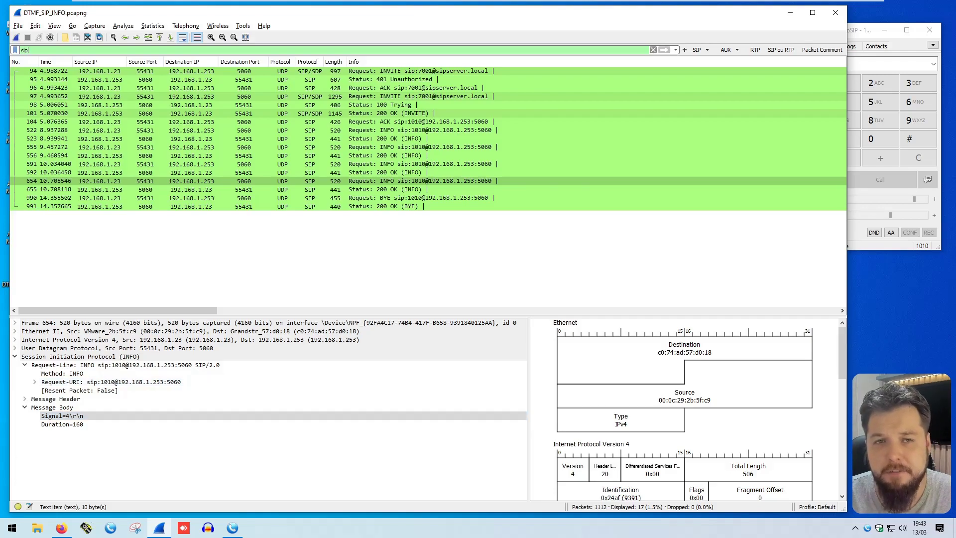
text(.Method == INFO)
key(Return)
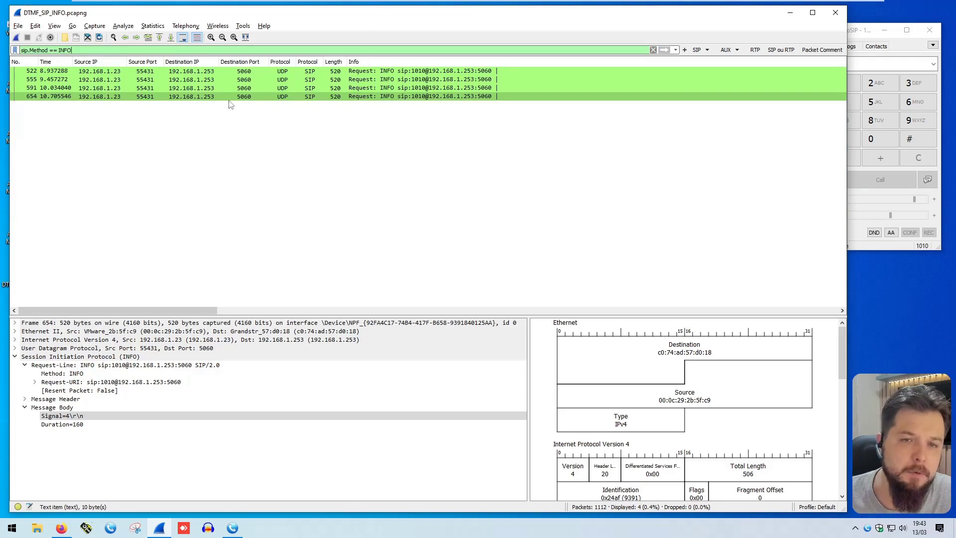
click(331, 71)
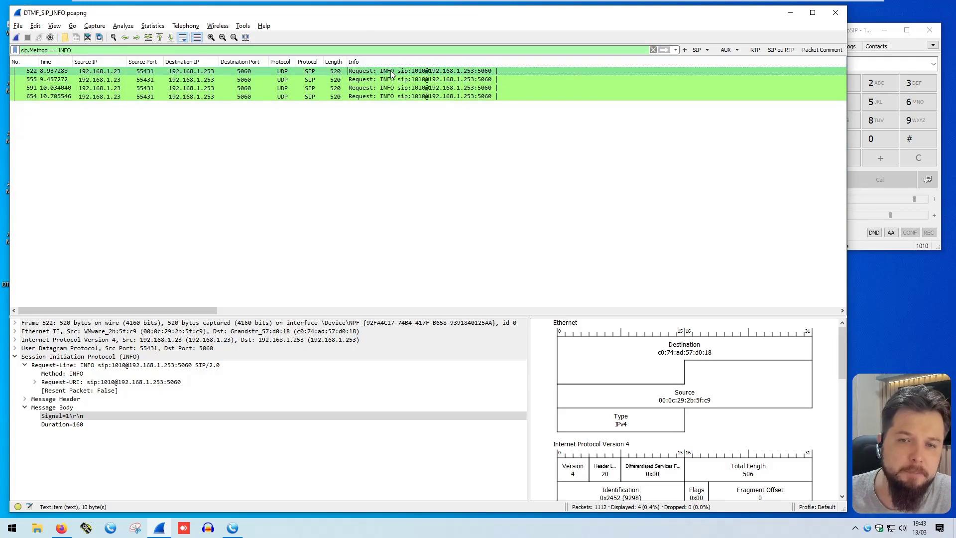
Step: Compare the message body signals across the four filtered INFO requests
click(70, 417)
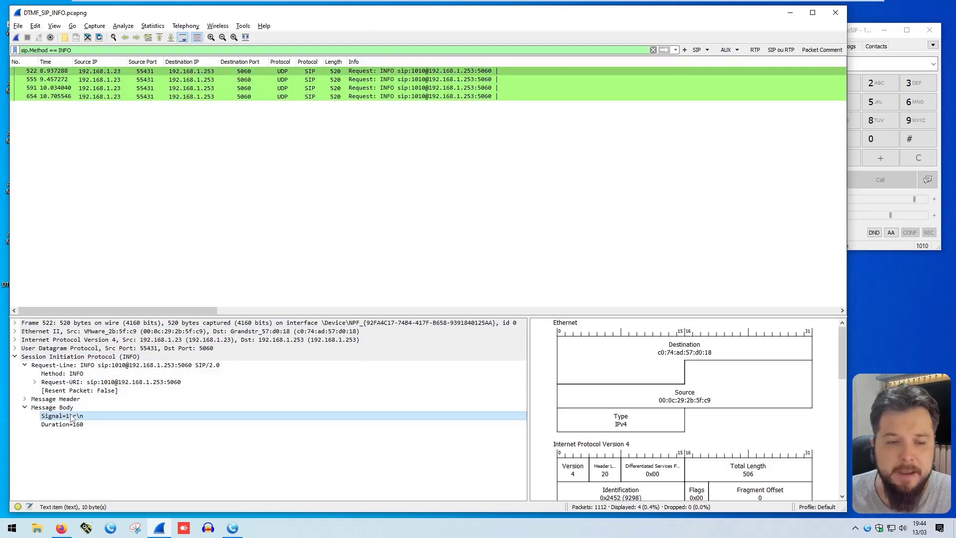
click(337, 79)
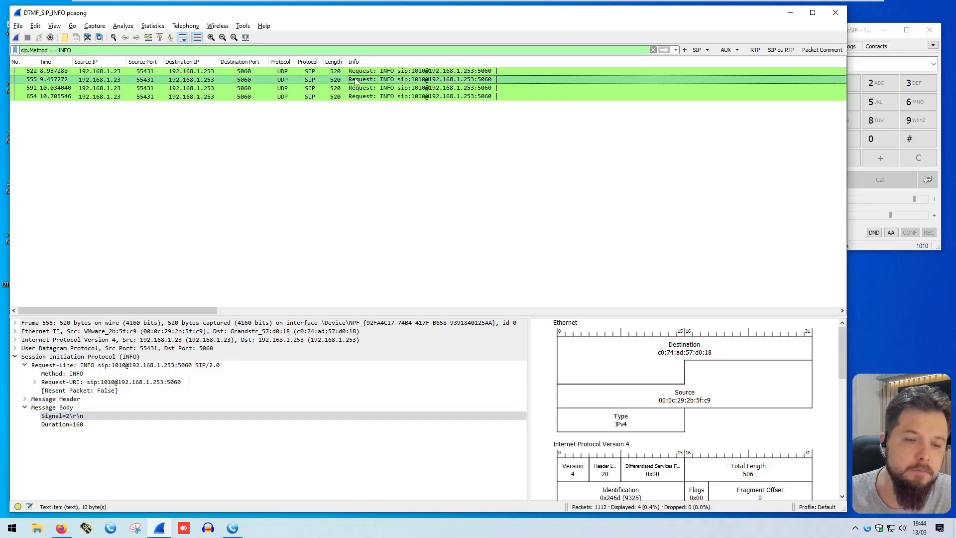
click(352, 90)
click(352, 97)
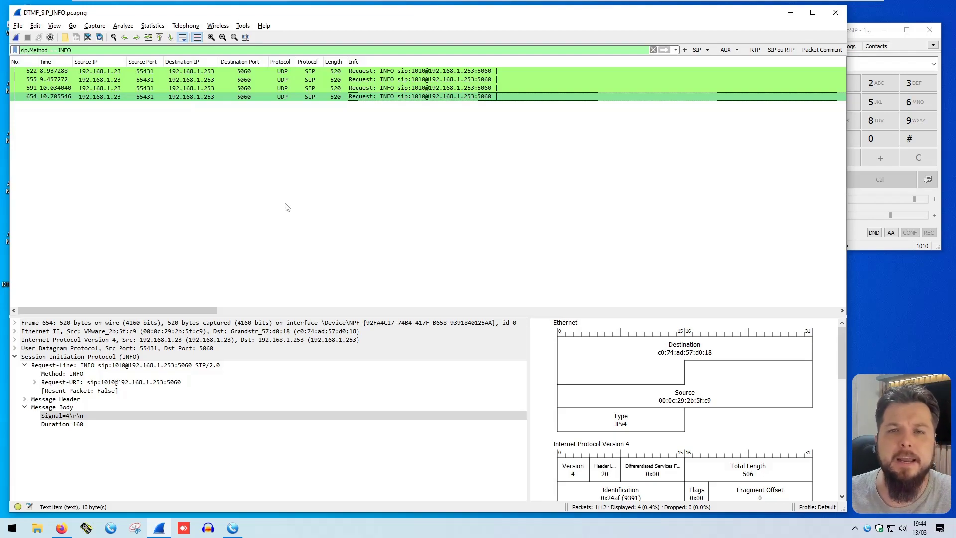
Step: Start a new capture and replace the INFO display filter with sip or rtp or rtcp
key(ctrl+e)
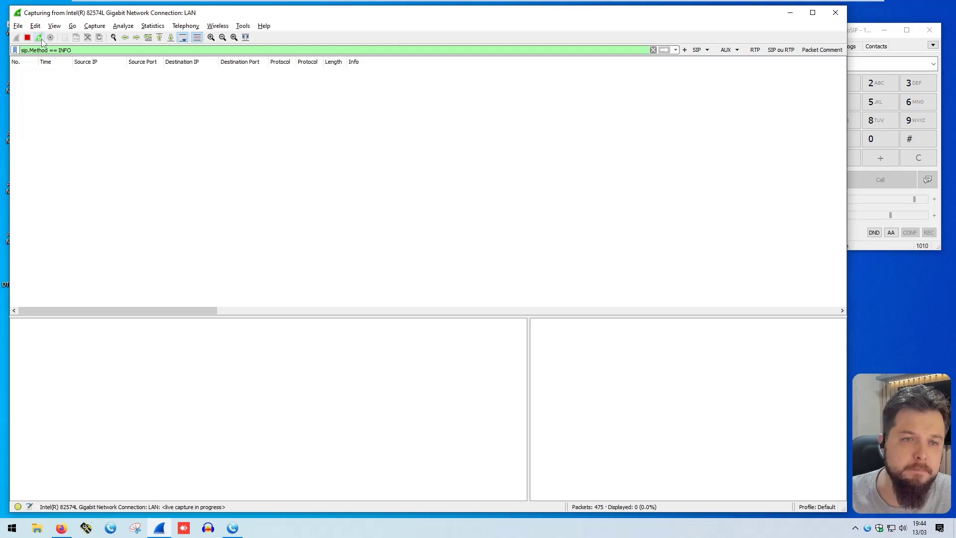
click(49, 51)
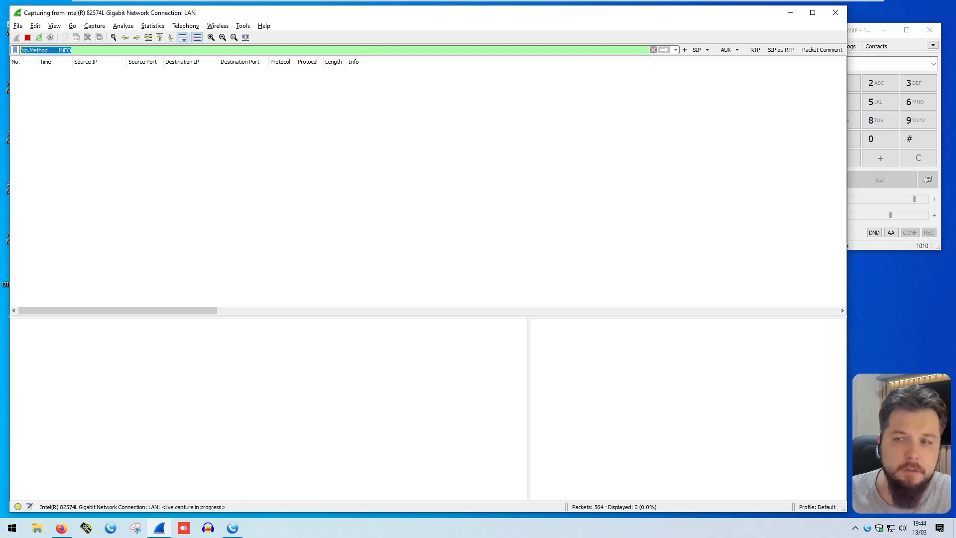
click(652, 50)
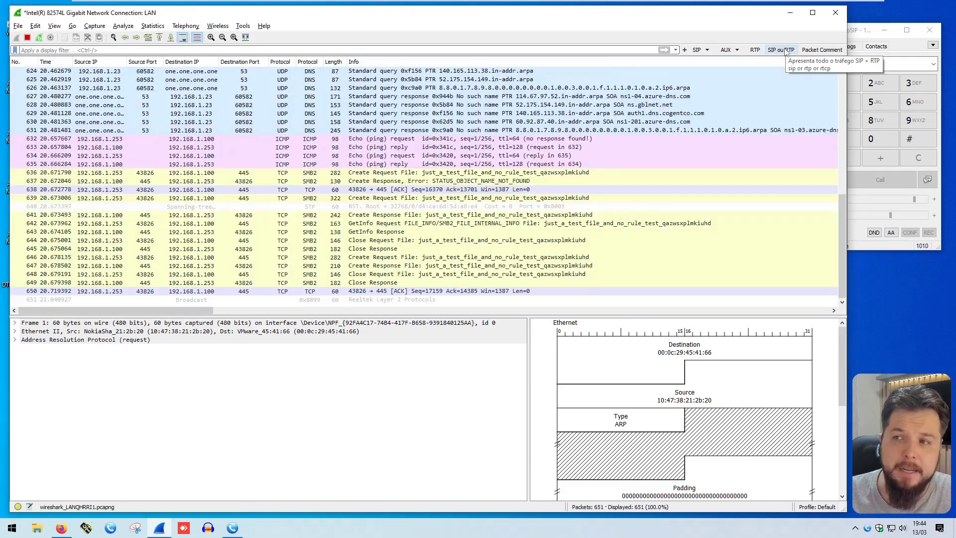
click(785, 50)
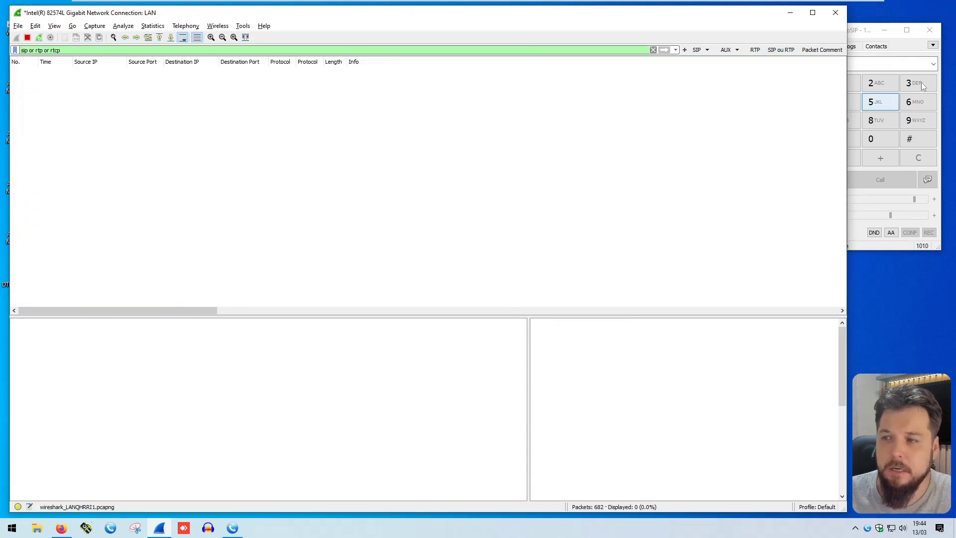
Step: Switch to MicroSIP, set the DTMF method to RFC2833 and save the settings
click(923, 62)
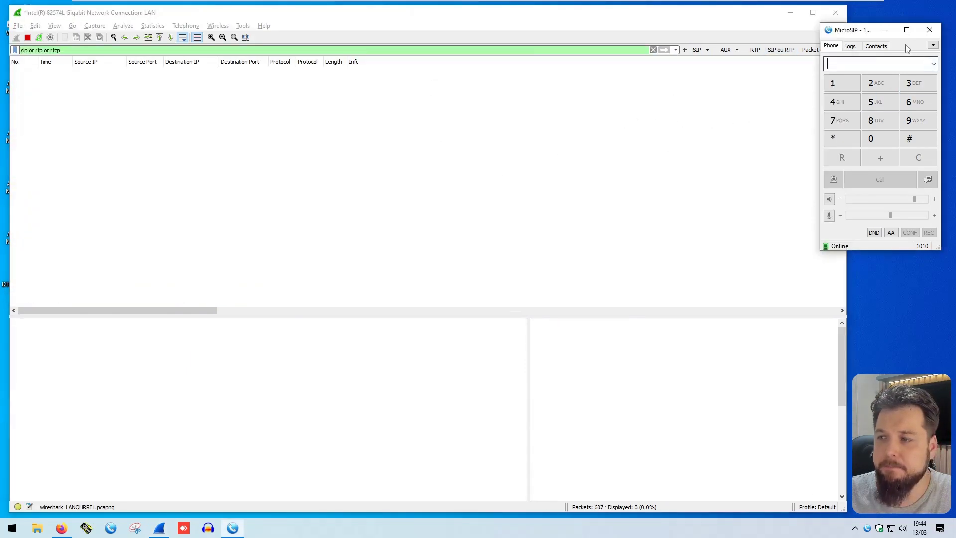
click(837, 247)
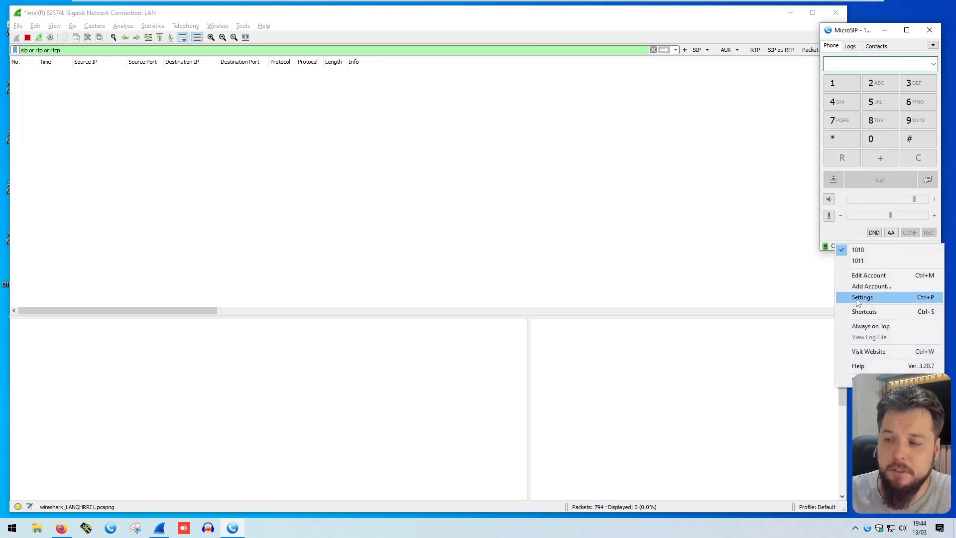
click(855, 294)
drag(676, 52, 328, 78)
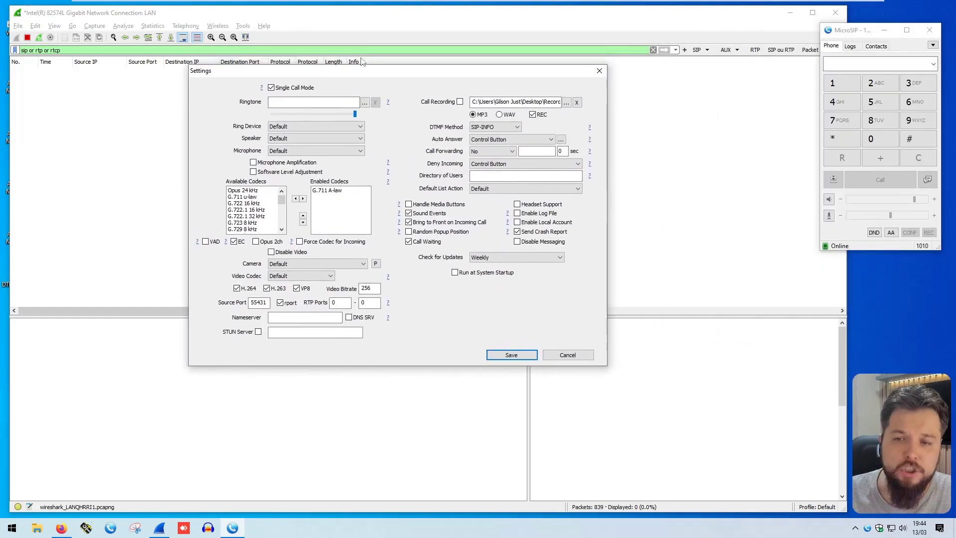
click(500, 128)
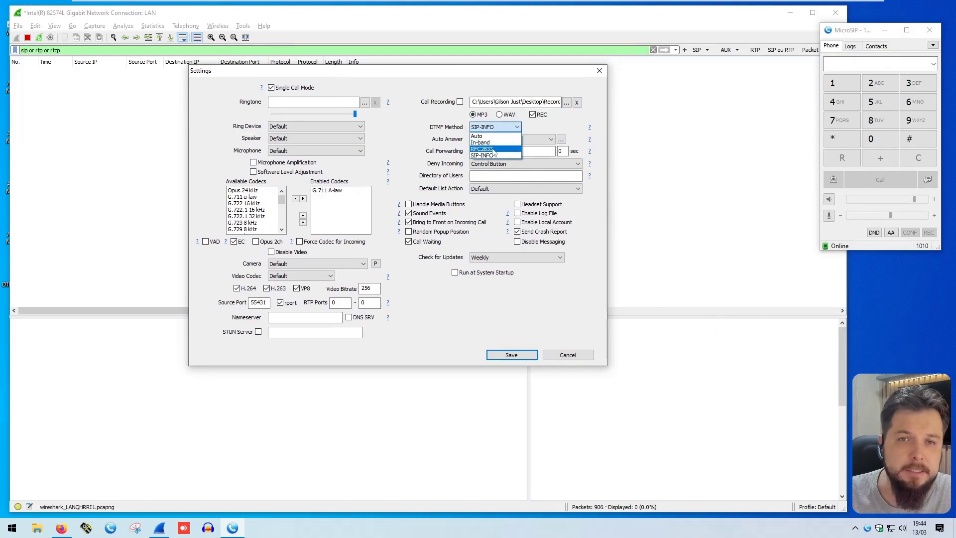
click(493, 150)
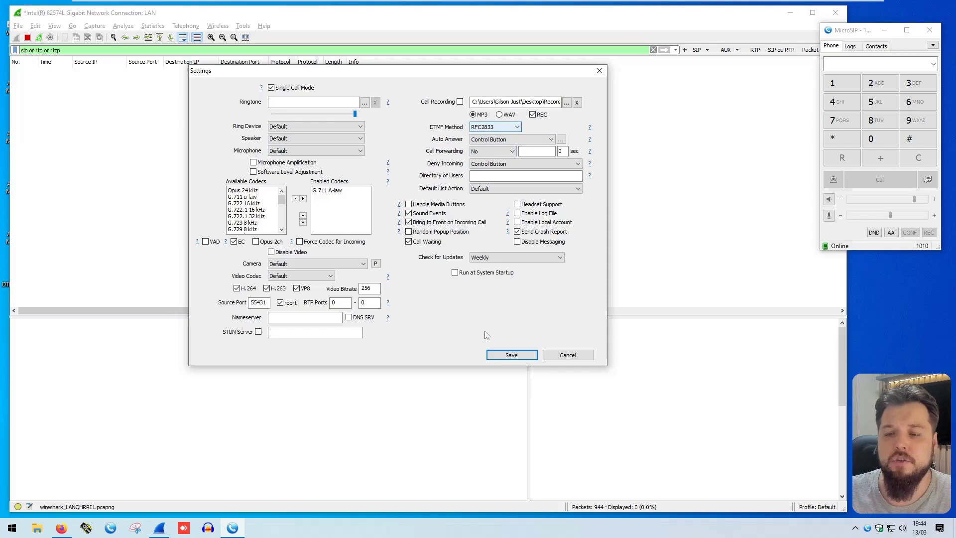
click(512, 355)
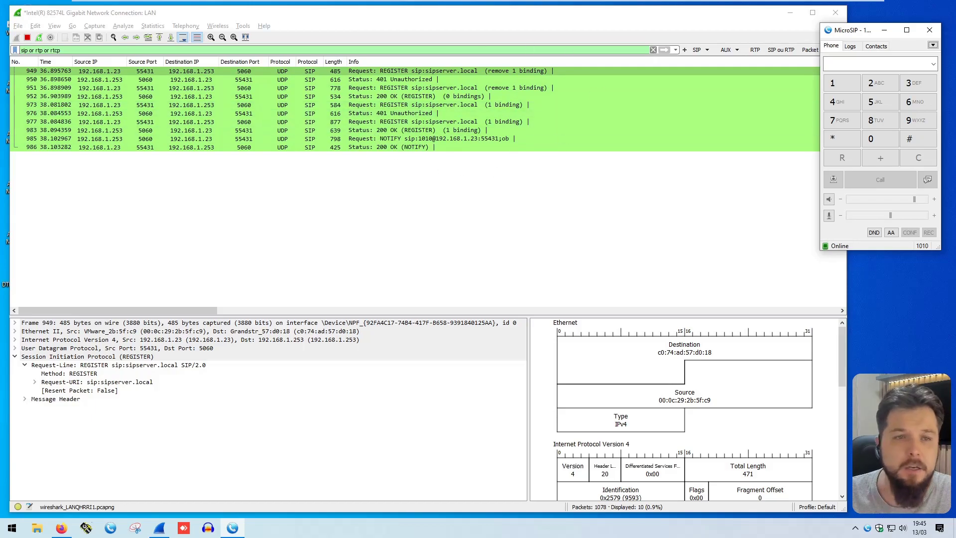
Step: Restart the Wireshark capture without saving the packets, and call extension 7001 from MicroSIP
click(39, 37)
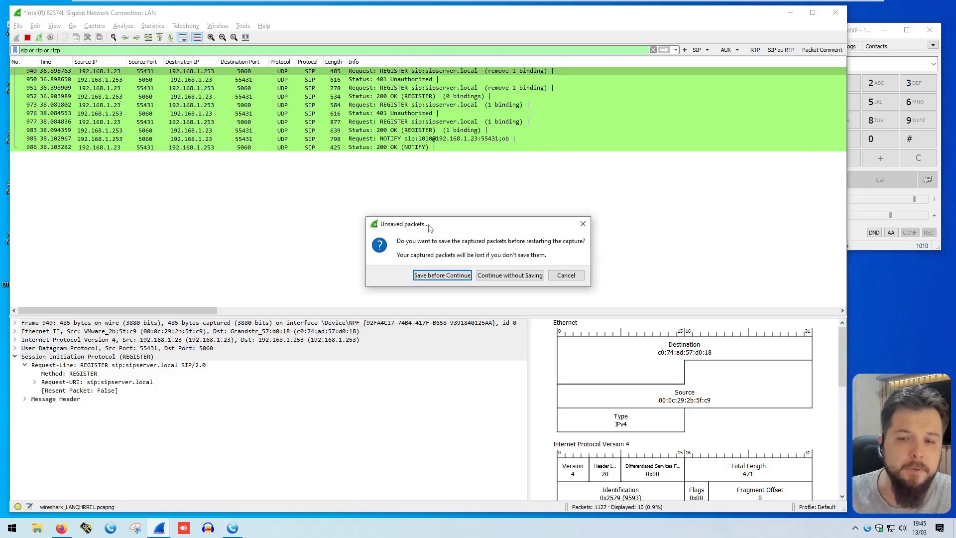
click(509, 274)
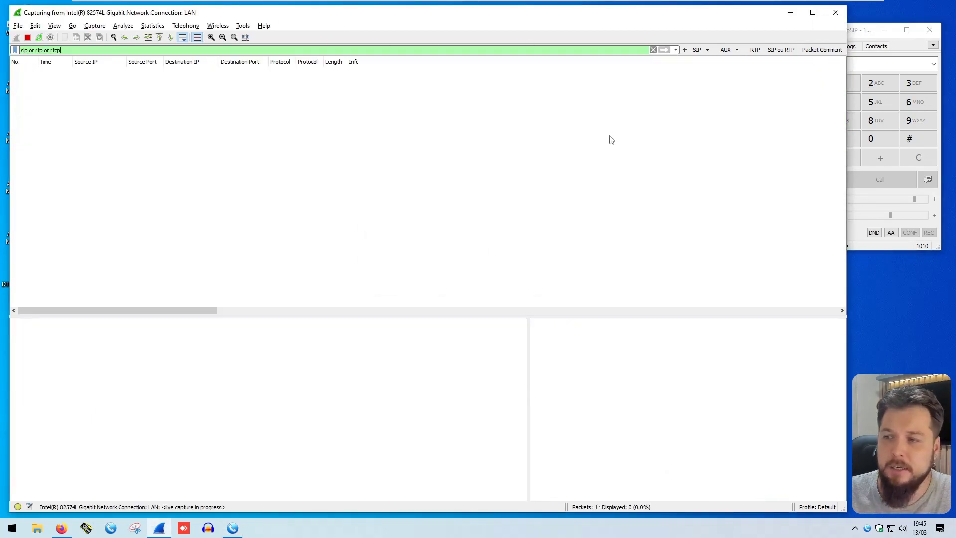
click(862, 35)
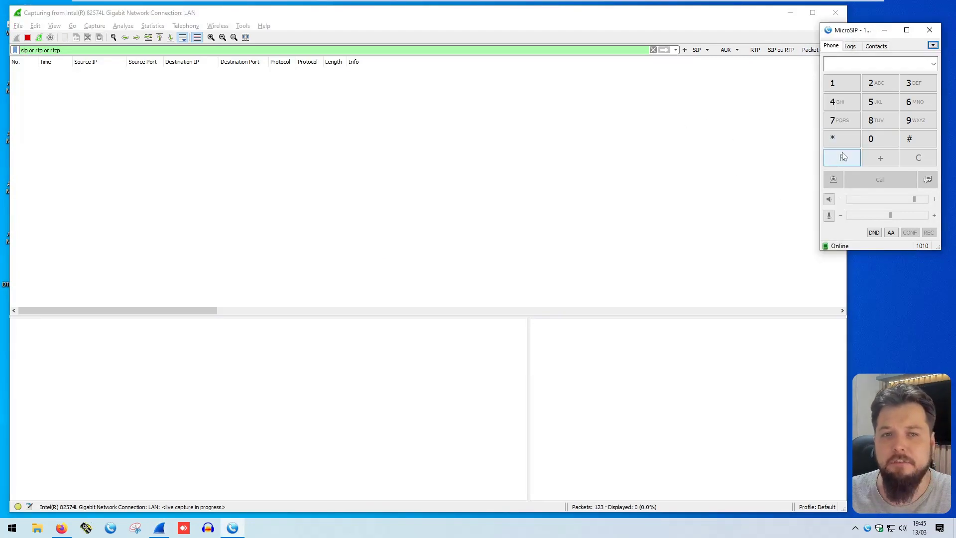
click(841, 120)
click(871, 139)
click(871, 139)
click(840, 83)
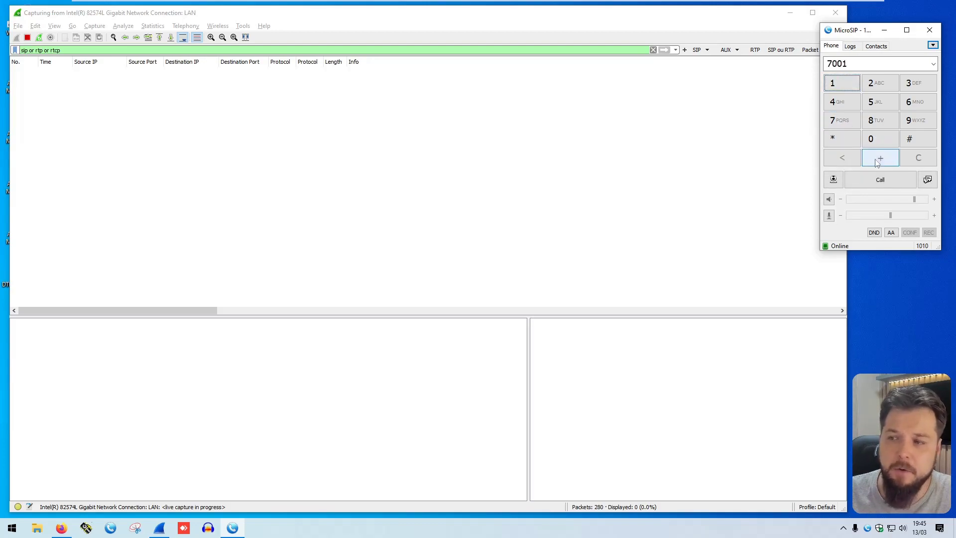
click(879, 179)
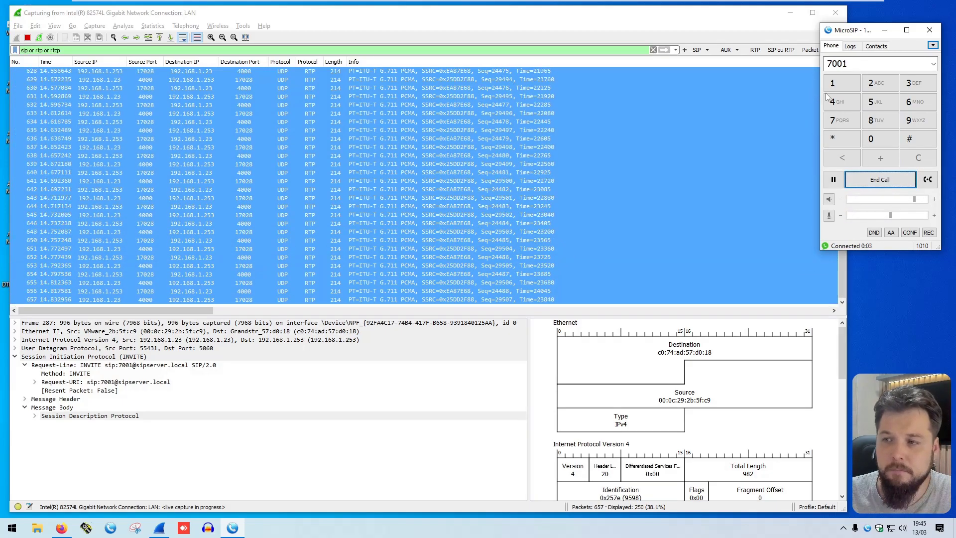
Step: Send the DTMF digits 1, 2, 3 and 4 during the call, and end the call
click(840, 82)
click(841, 82)
click(880, 84)
click(918, 84)
click(841, 100)
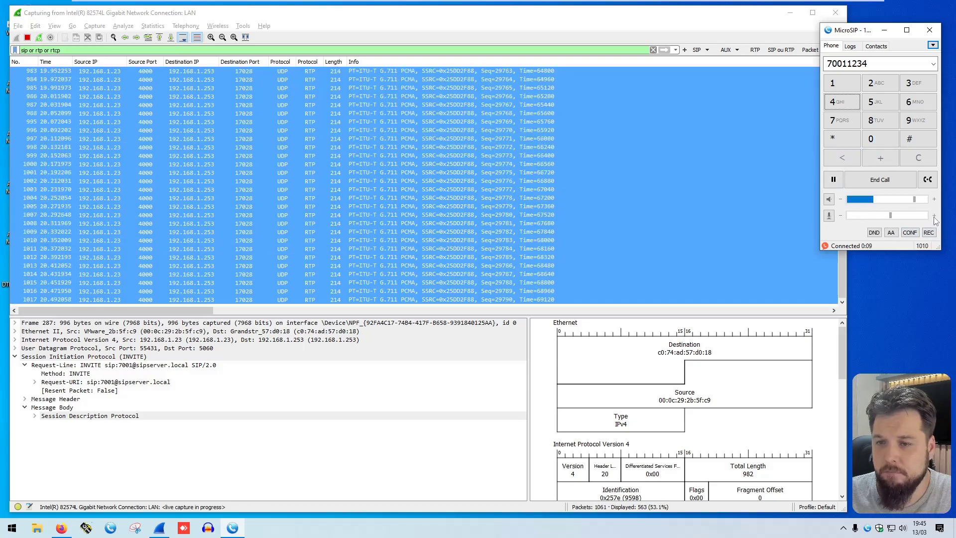
click(892, 179)
Step: Return to the first call packets in Wireshark and stop the running capture
click(321, 240)
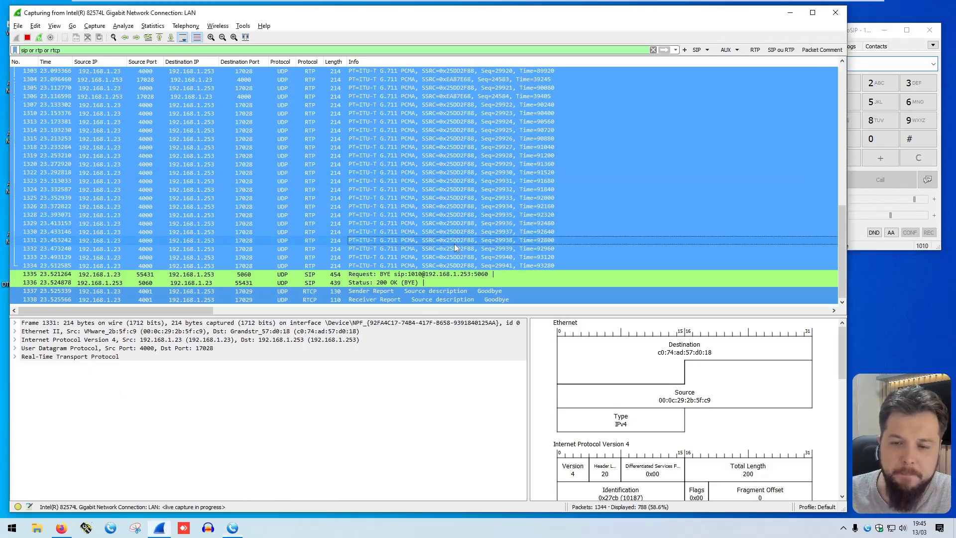
scroll(454, 244, up, 15)
scroll(456, 120, up, 20)
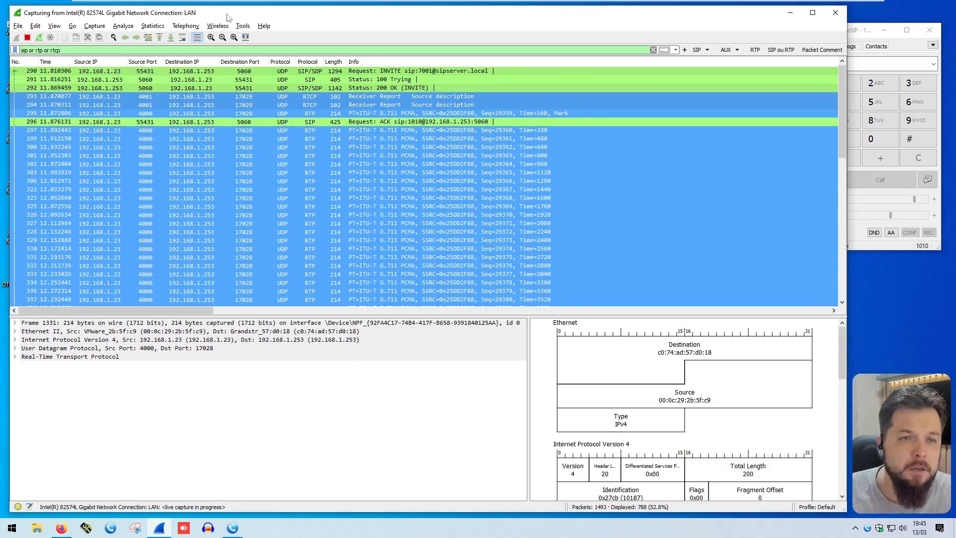
click(28, 37)
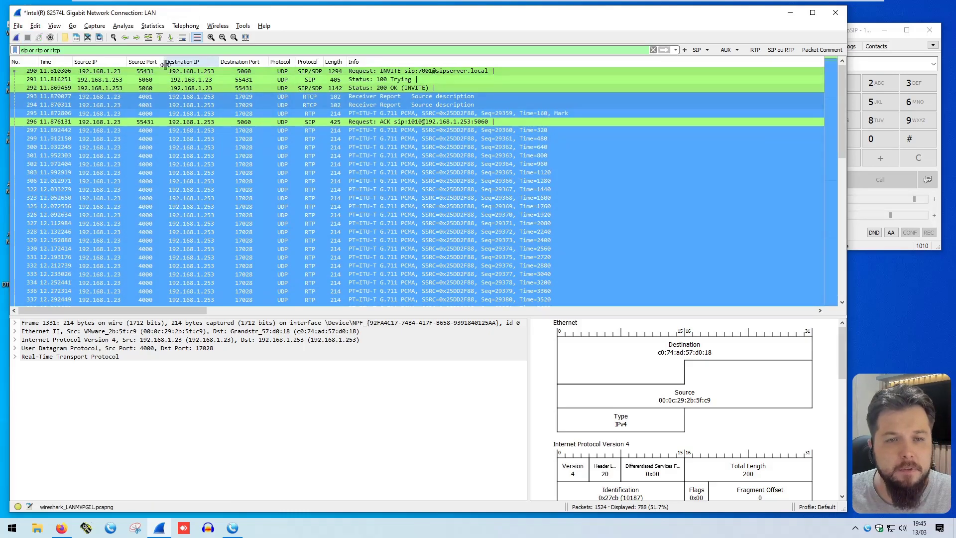
Step: Save the capture to the desktop as DTMF_RFC2833
click(18, 26)
click(46, 108)
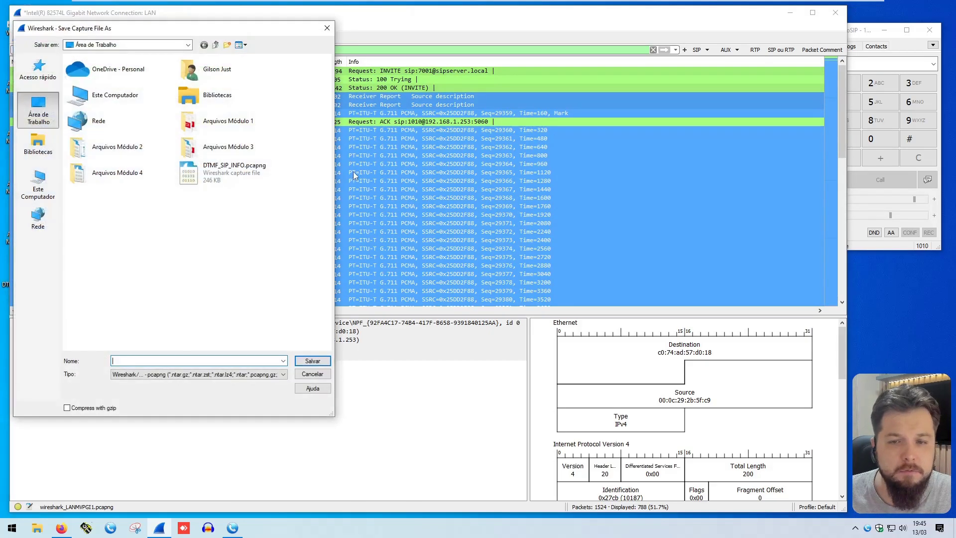
text(DTMF+)
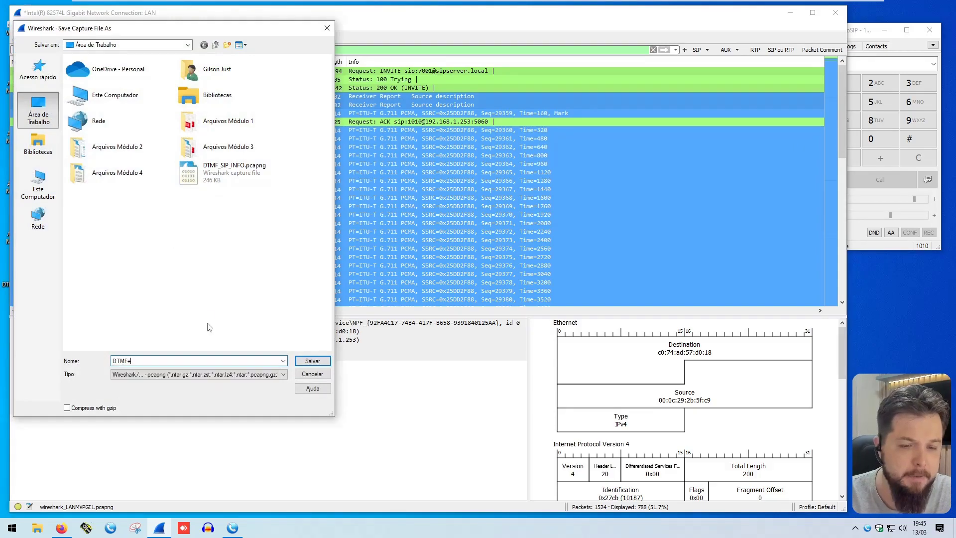
key(BackSpace)
text(_RFC2833)
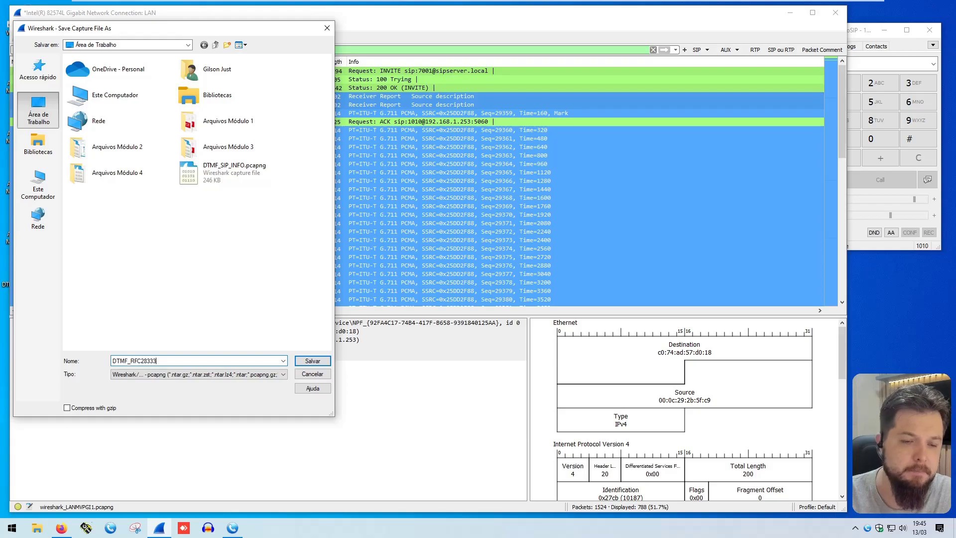
click(312, 361)
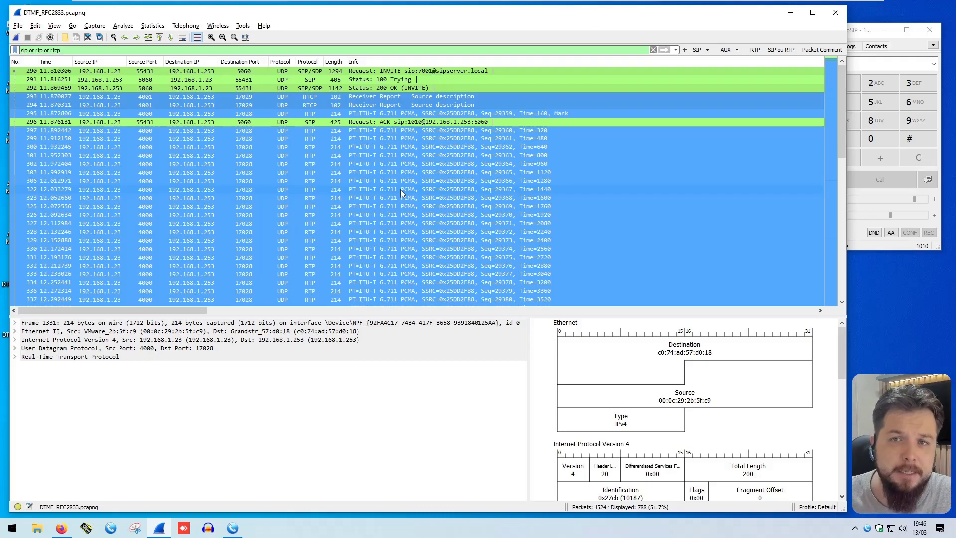
Step: List the capture's VoIP calls and show the flow sequence of the call from 1010 to 7001
click(193, 26)
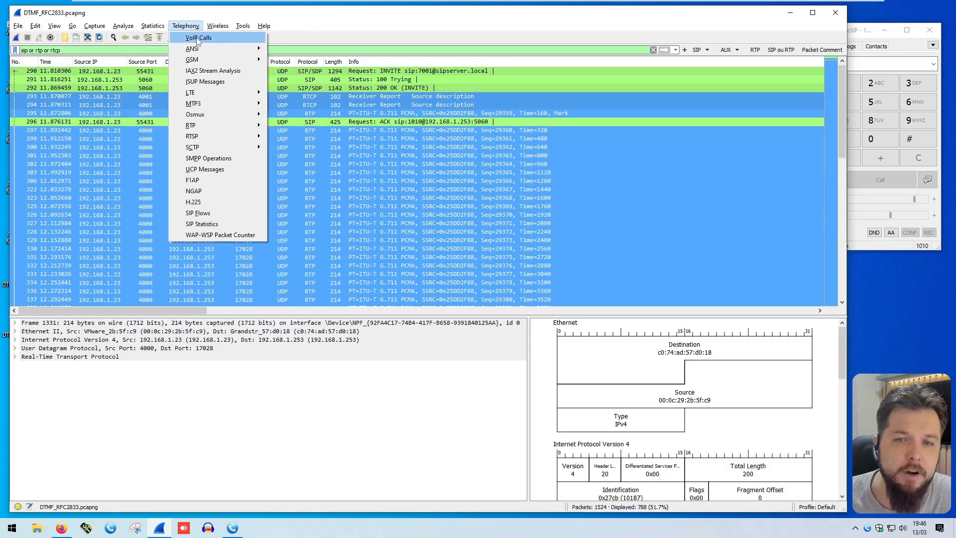
click(196, 37)
drag(239, 66, 383, 95)
click(421, 125)
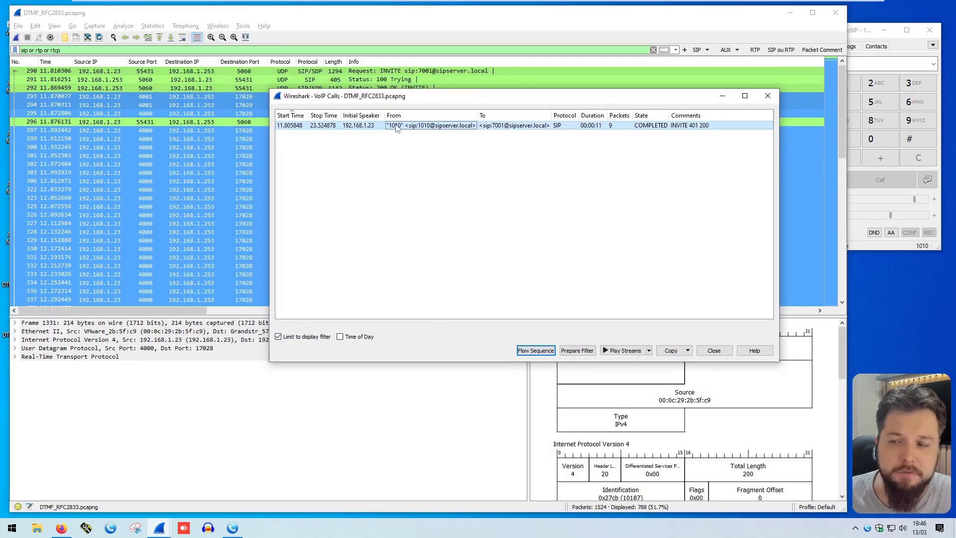
click(495, 127)
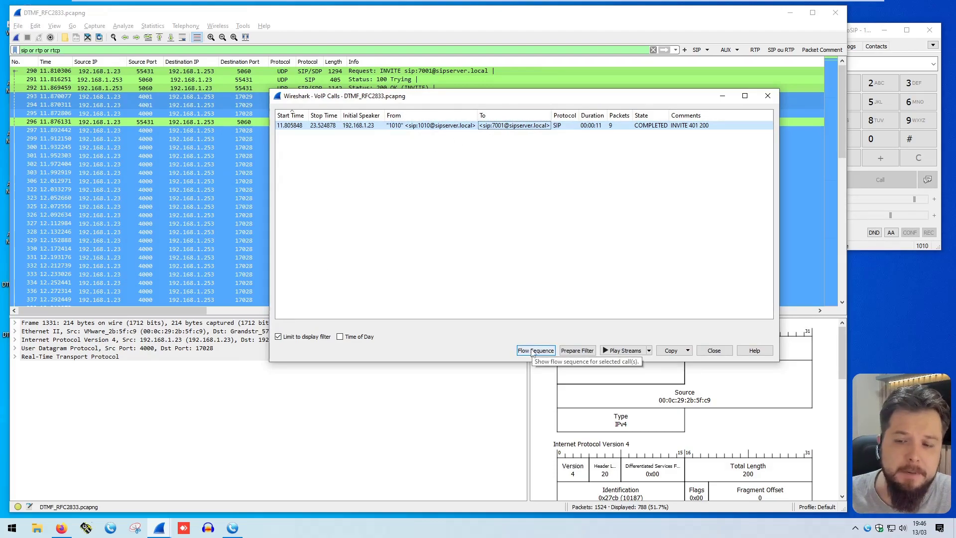
click(535, 351)
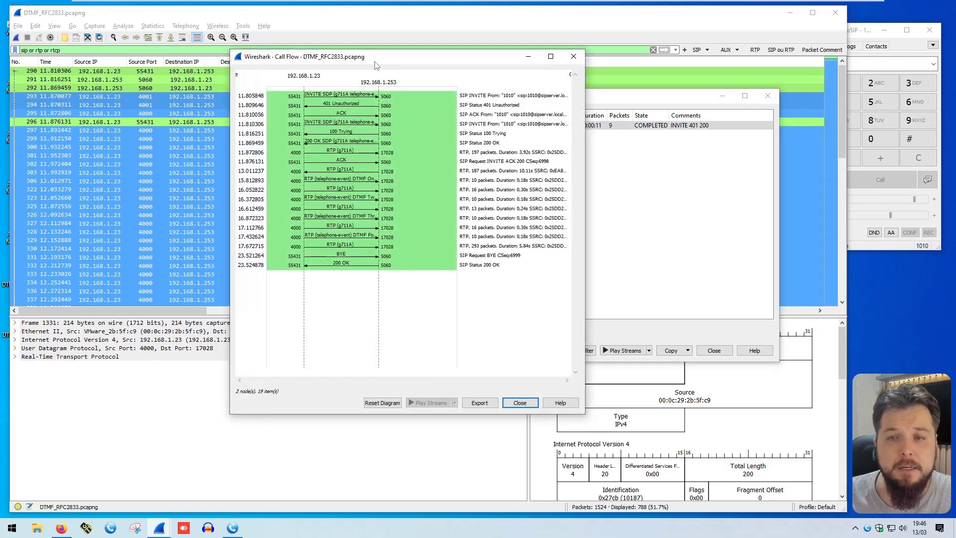
Step: Widen the call flow diagram and inspect its first INVITE, the 200 OK with SDP, and the DTMF One 1 event
drag(563, 157, 687, 149)
click(366, 125)
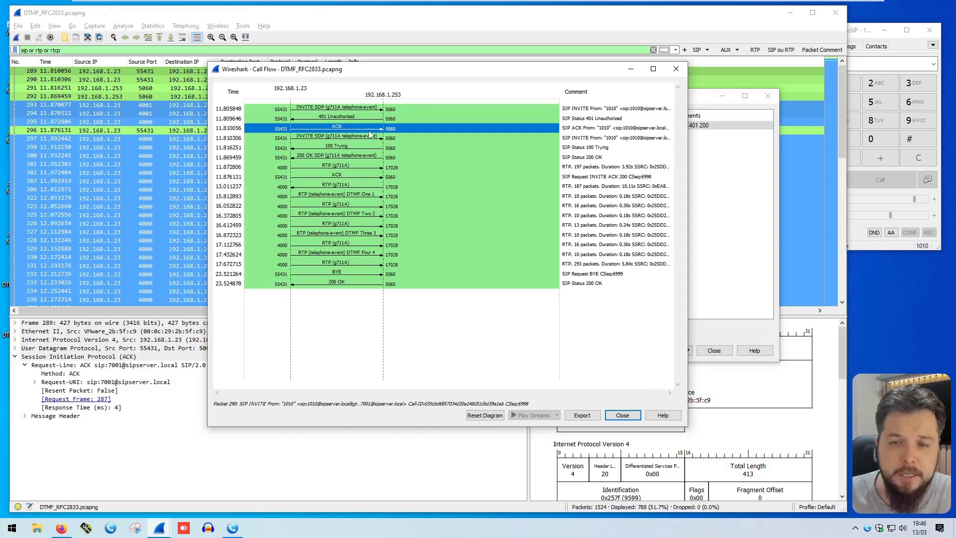
scroll(364, 132, up, 3)
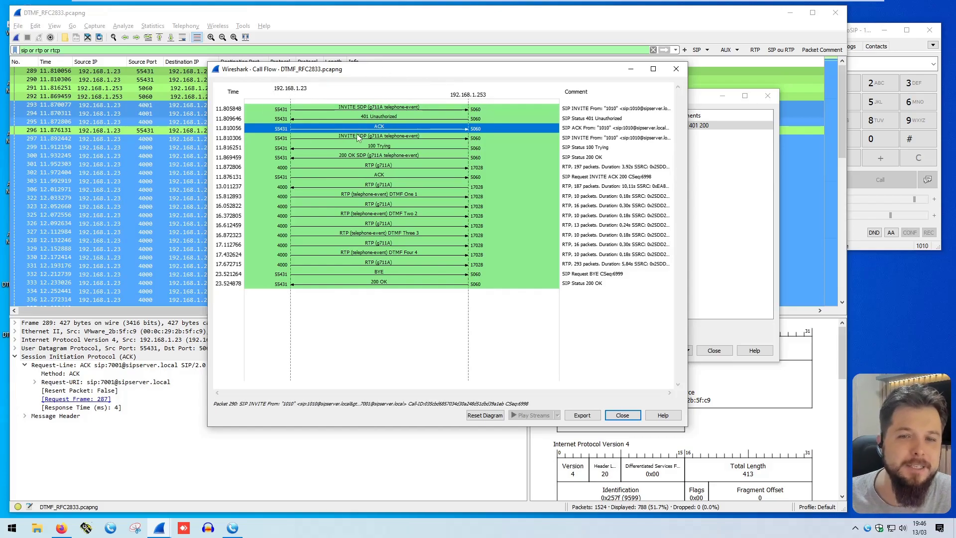
click(364, 110)
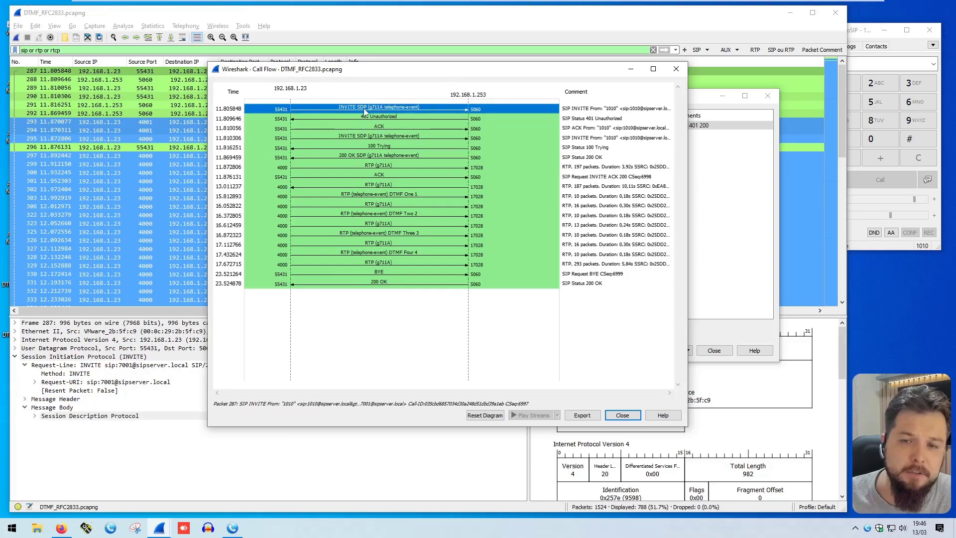
click(373, 157)
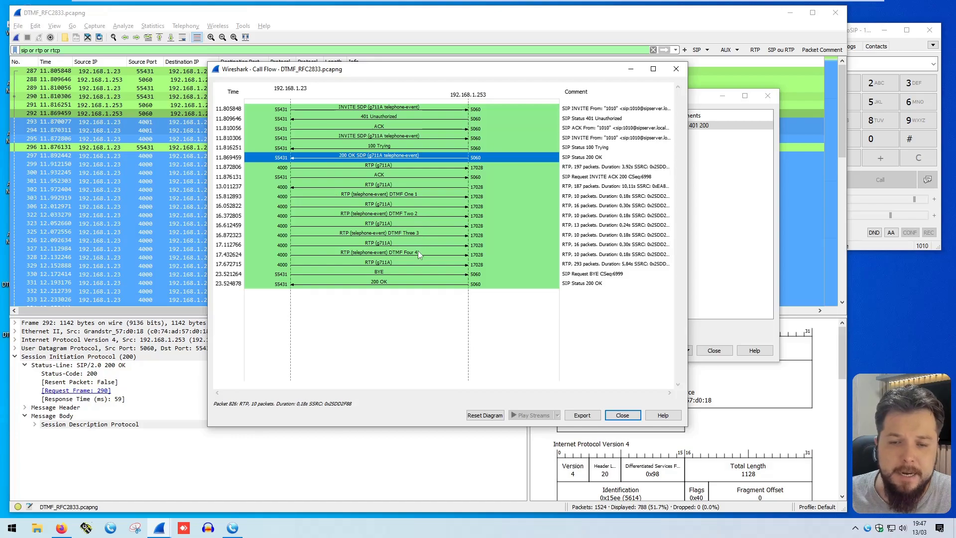
click(355, 194)
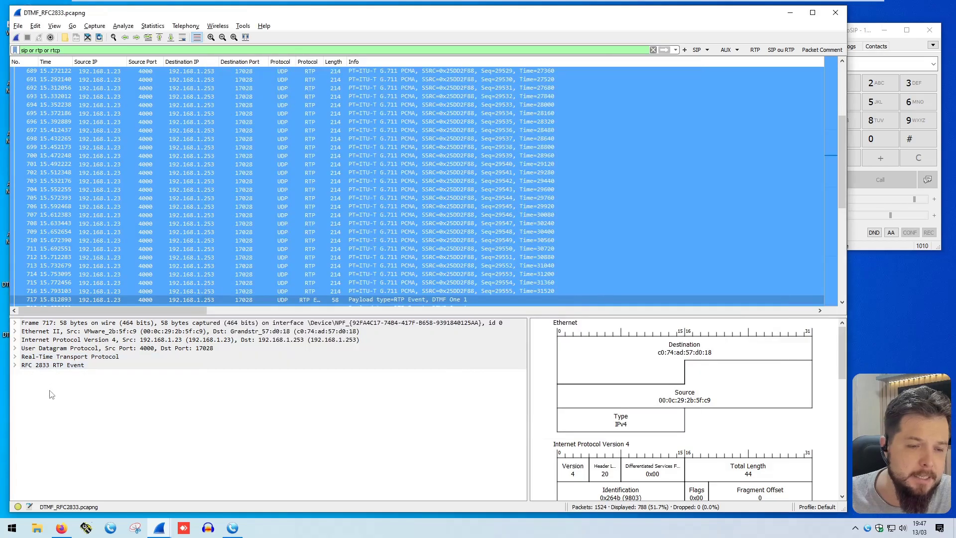
Step: Expand the Real-Time Transport Protocol and RFC 2833 RTP Event details of the DTMF One 1 packet and examine the event ID
click(50, 373)
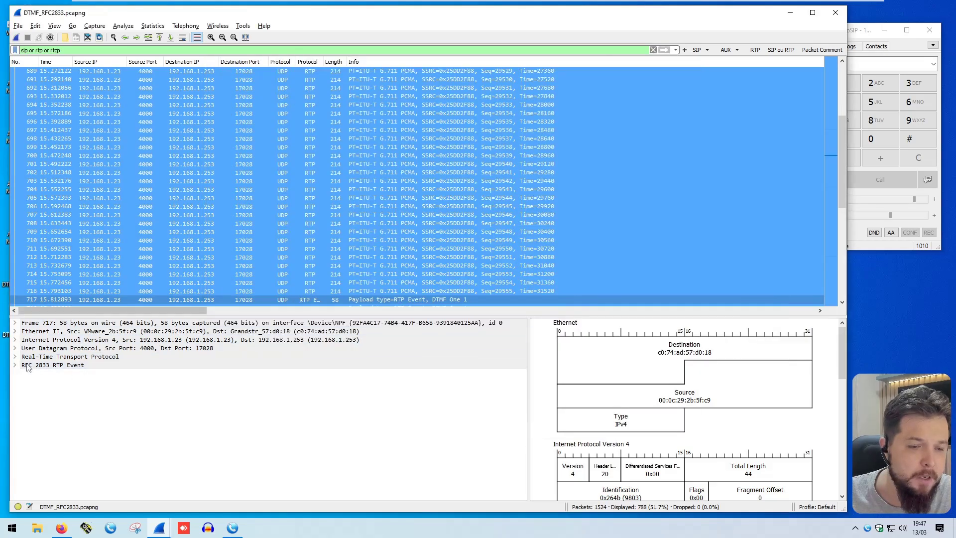
click(52, 332)
click(50, 340)
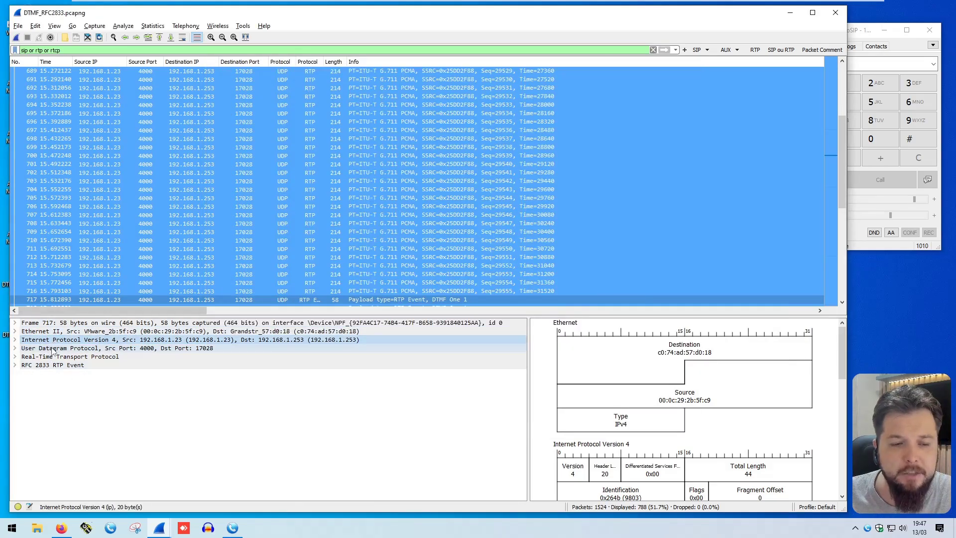
click(53, 348)
click(49, 357)
click(15, 357)
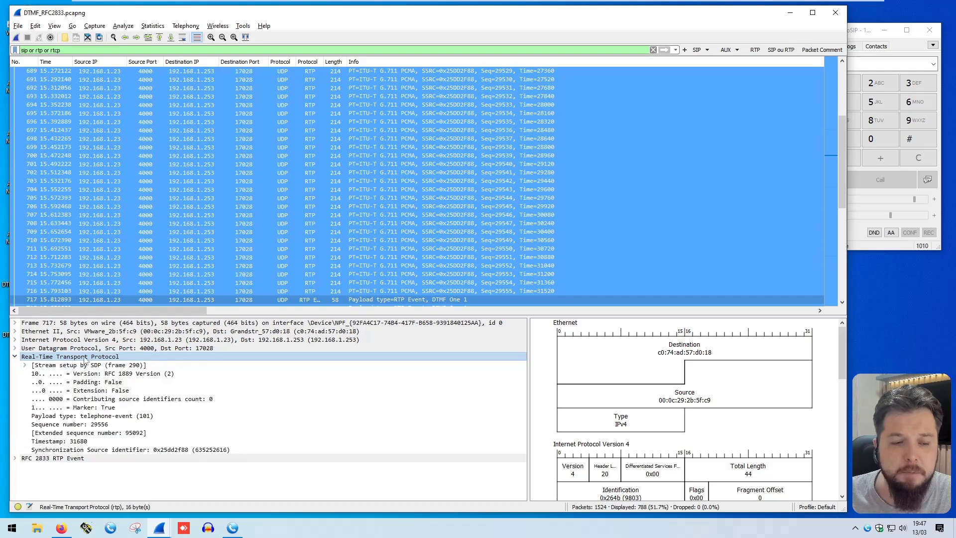
click(52, 458)
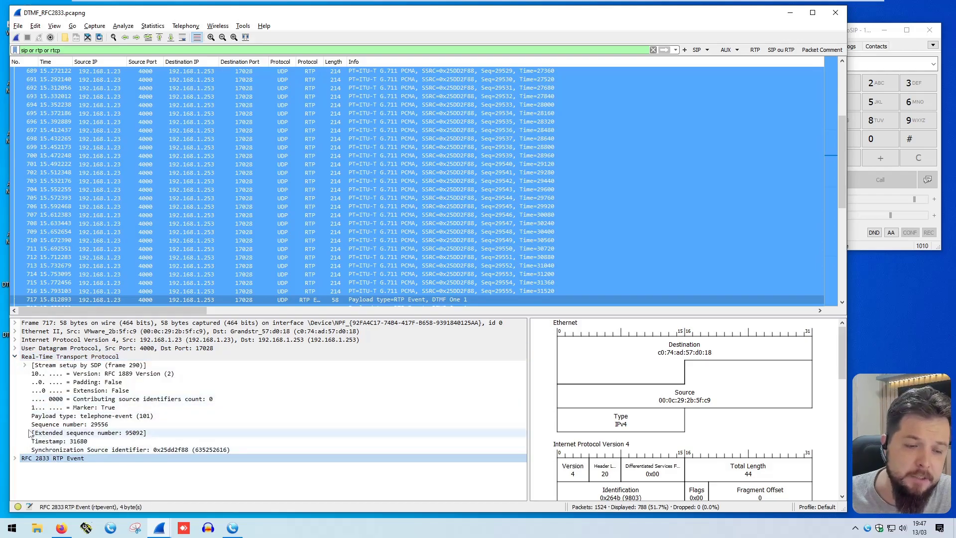
click(15, 458)
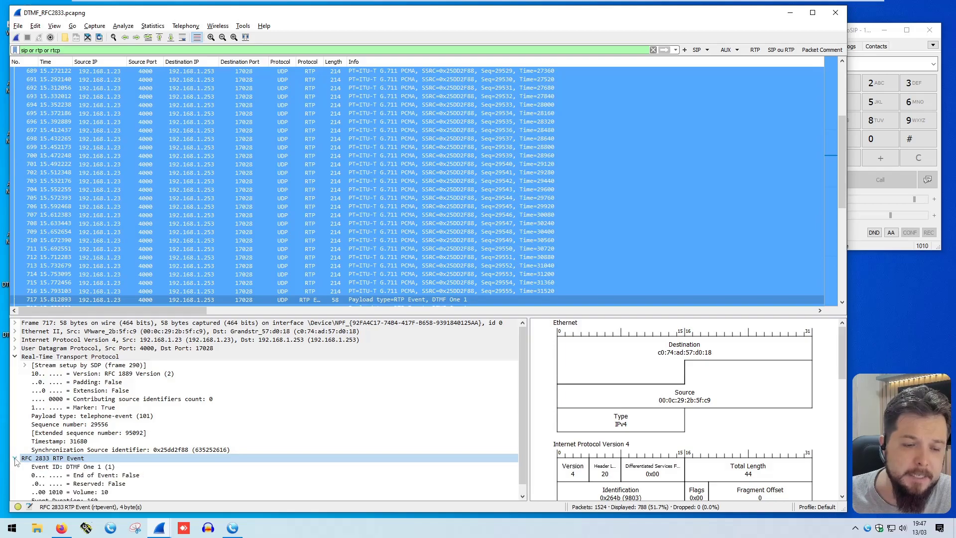
click(101, 459)
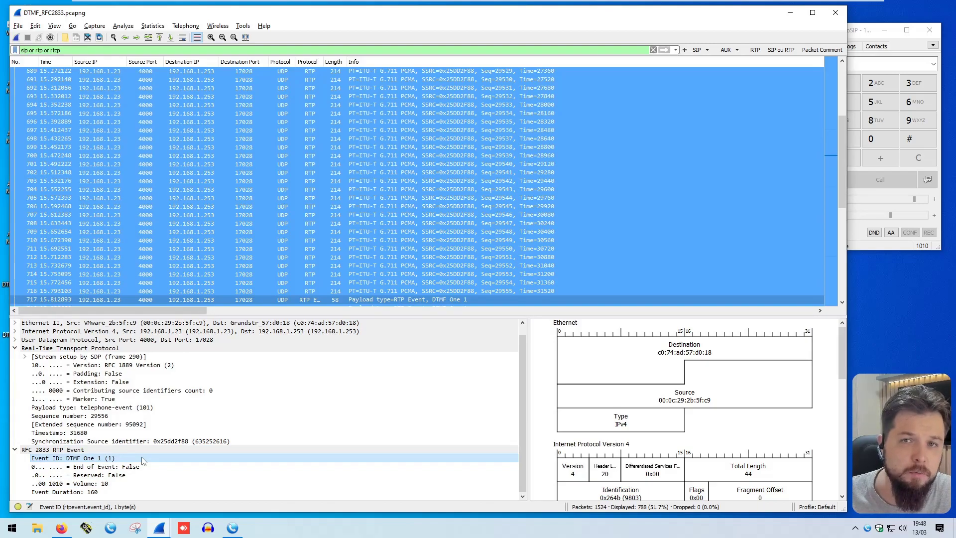
Step: Return to the call flow diagram and inspect the DTMF Two 2, DTMF Three 3 and DTMF Four 4 events
click(159, 528)
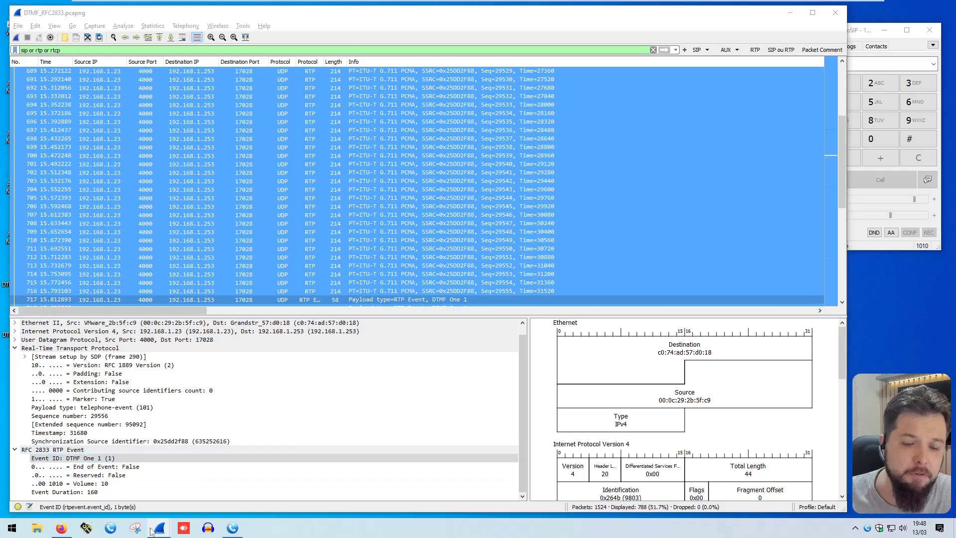
click(267, 479)
drag(406, 70, 629, 56)
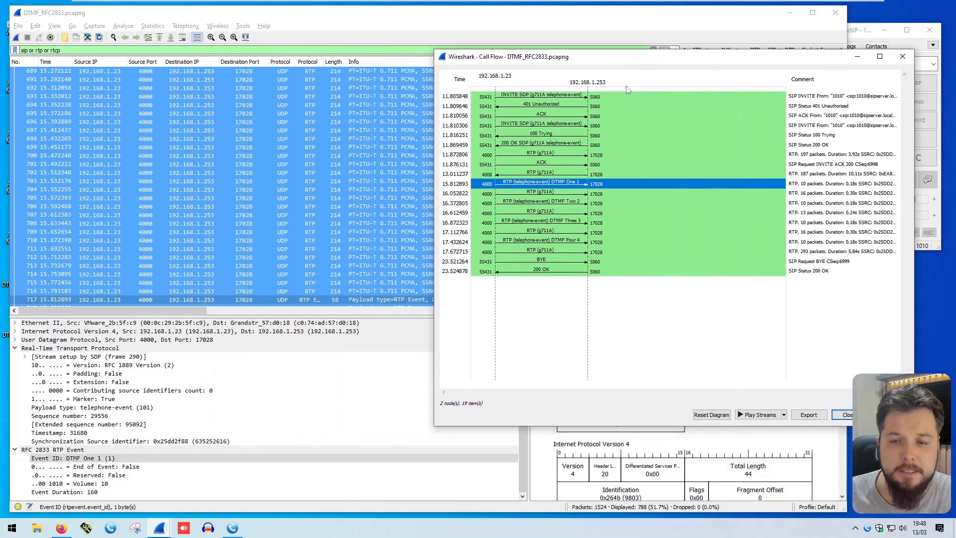
click(563, 202)
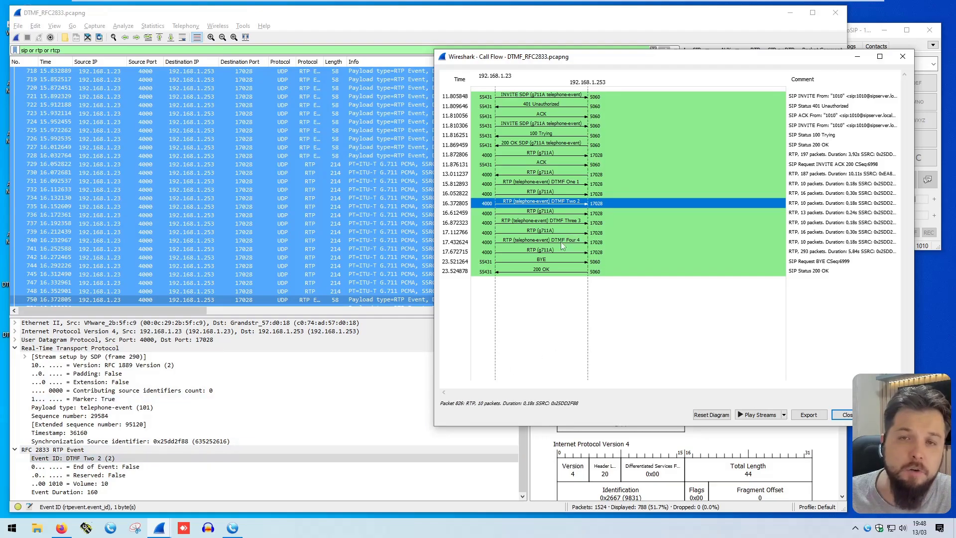
click(565, 222)
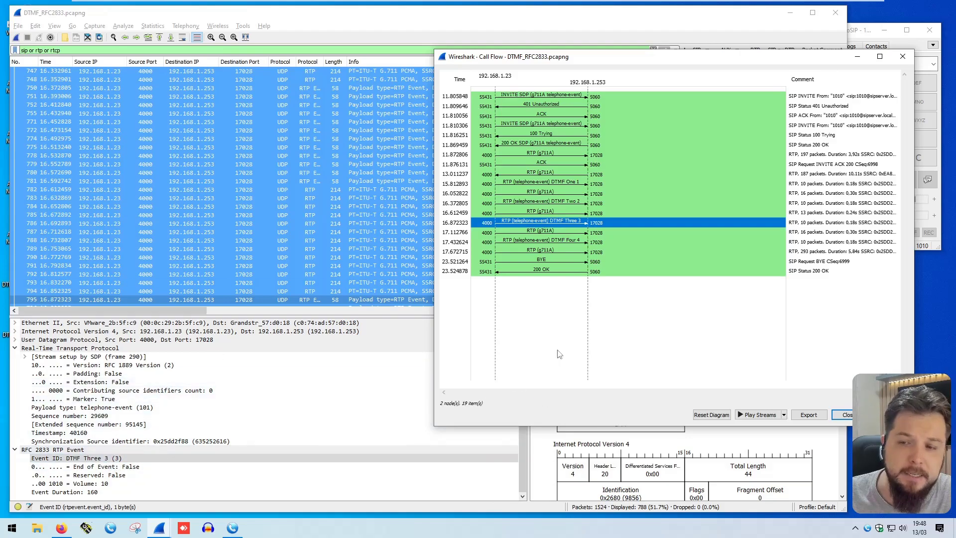
click(550, 241)
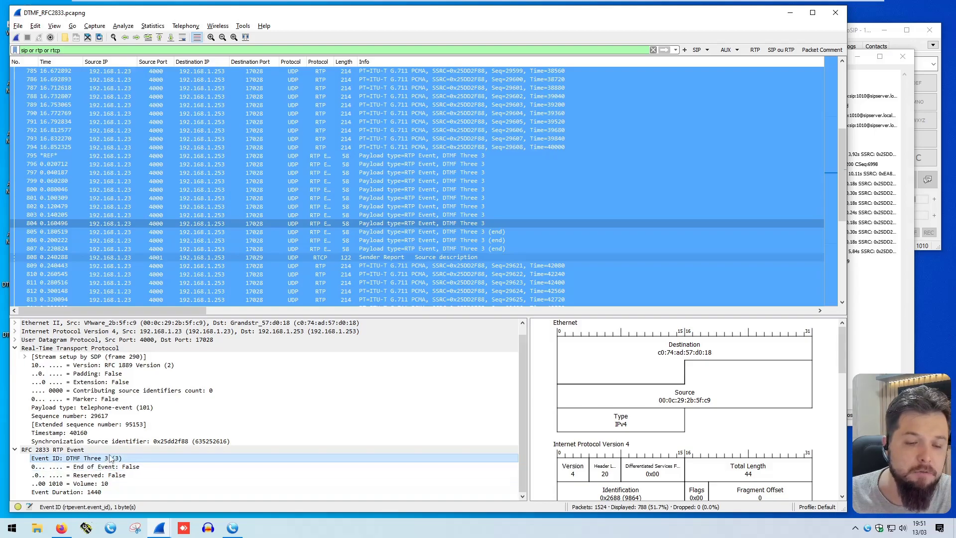
Step: Filter the packets with rtpevent.event_id == 1 and widen the second Protocol column to show the full protocol name
drag(61, 50, 2, 50)
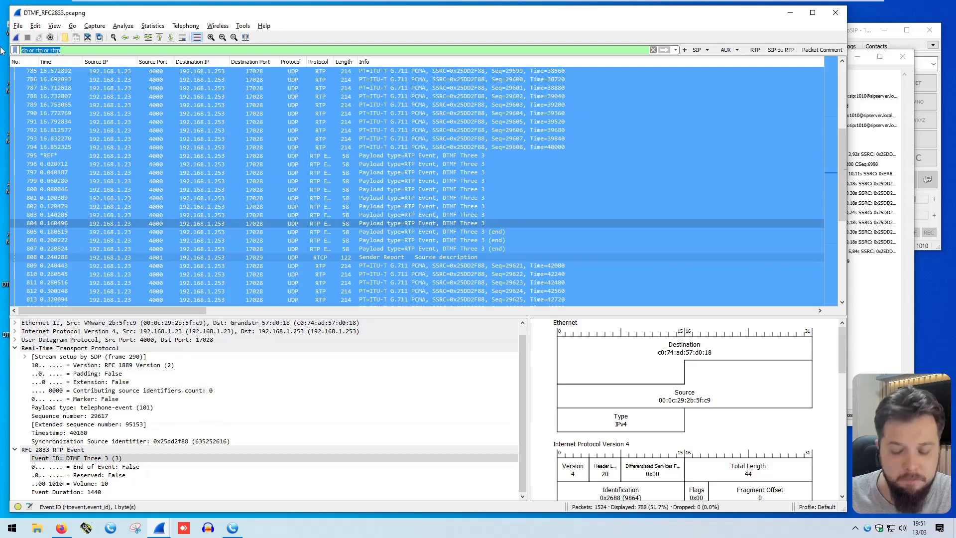
text(rtpevent)
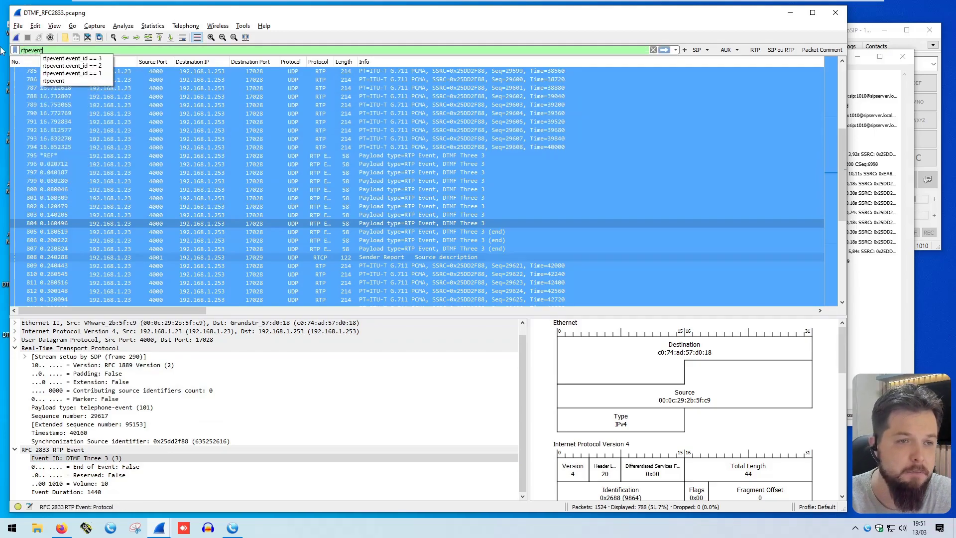
text(.event_id ==)
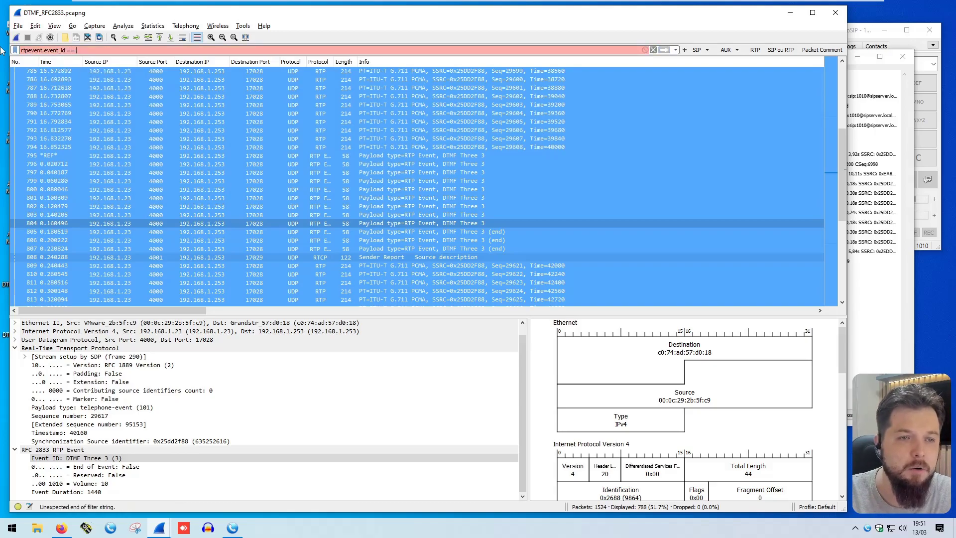
text( 1)
key(Return)
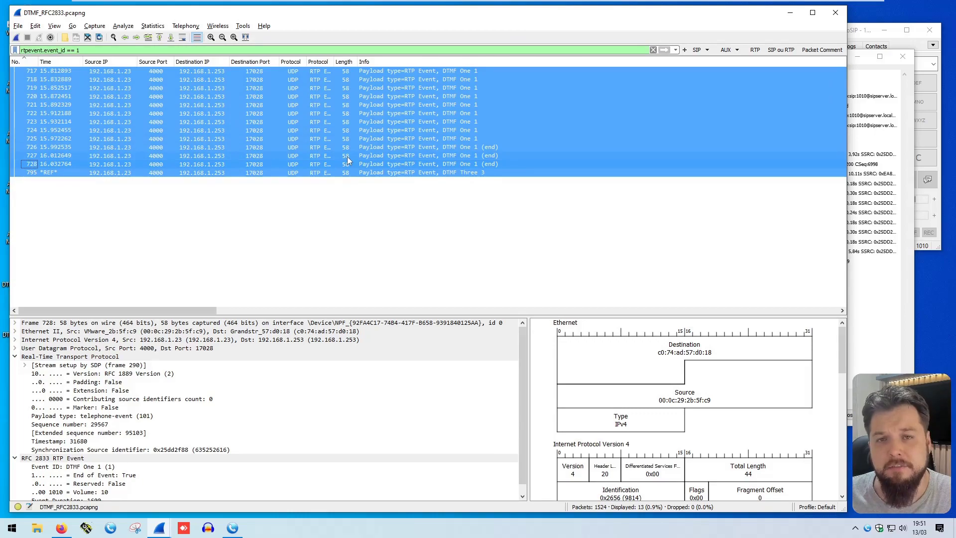
drag(333, 62, 357, 61)
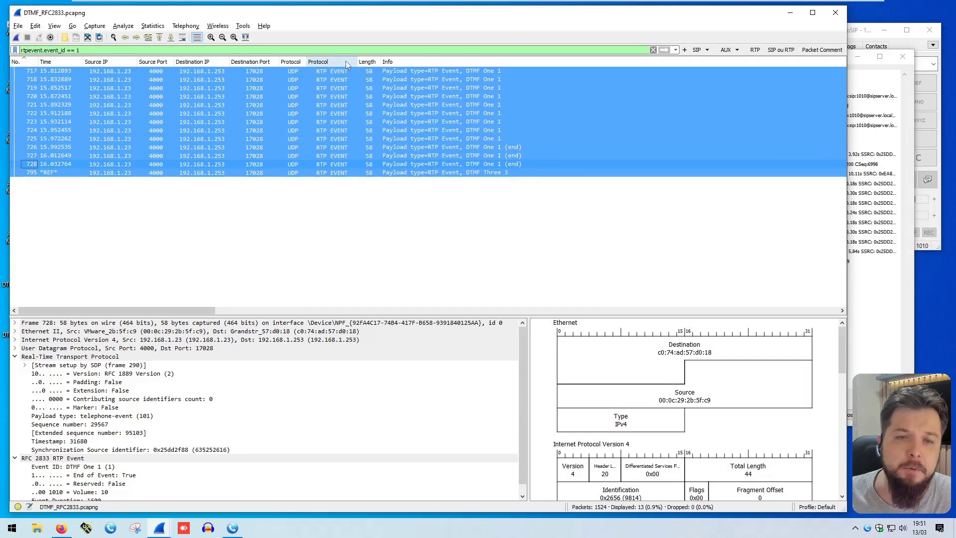
Step: Extend the display filter to rtpevent.event_id == 1 or rtpevent.event_id == 2 or rtpevent.event_id == 3 and review its event IDs
double_click(78, 50)
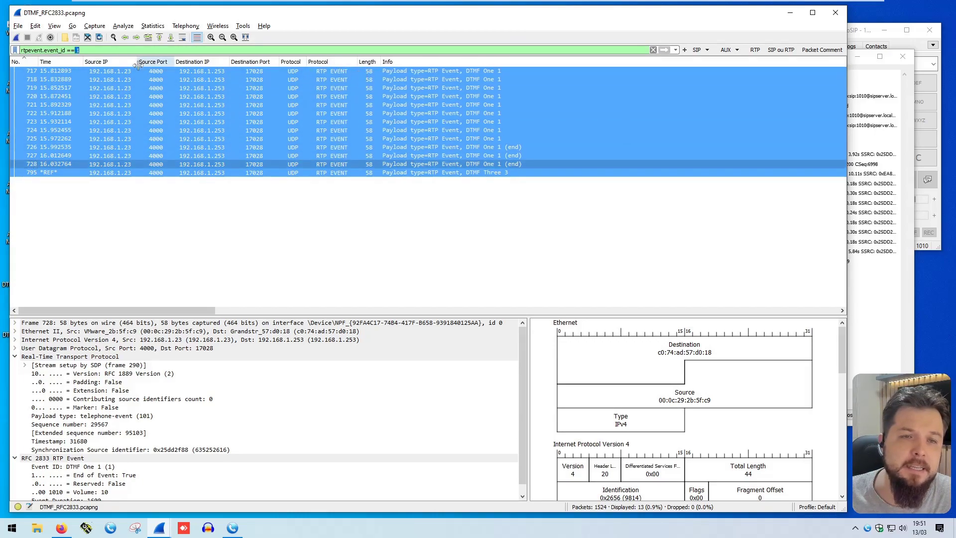
click(77, 50)
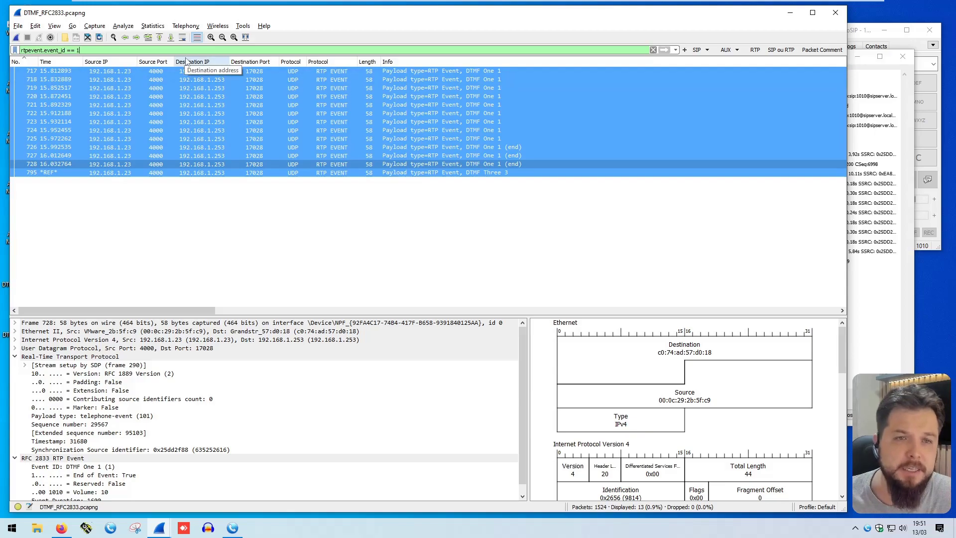
drag(78, 49, 21, 50)
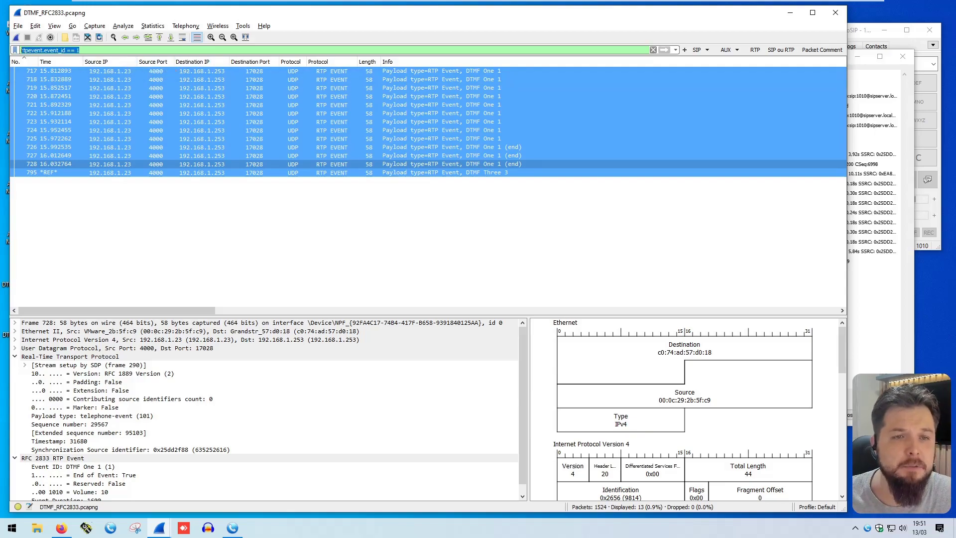
click(79, 49)
text(or rtpevent.event_id == 2)
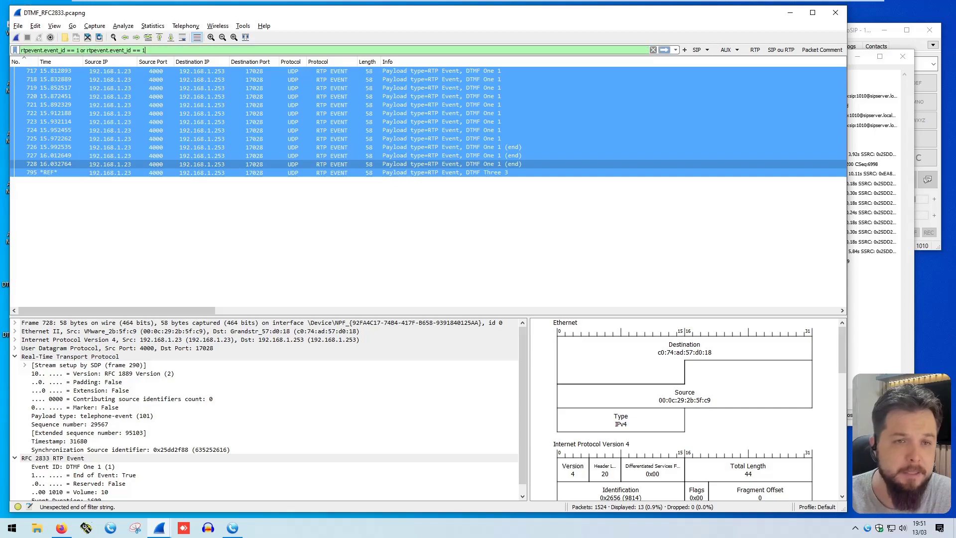
text( or rtpevent.event_id == 3)
key(Return)
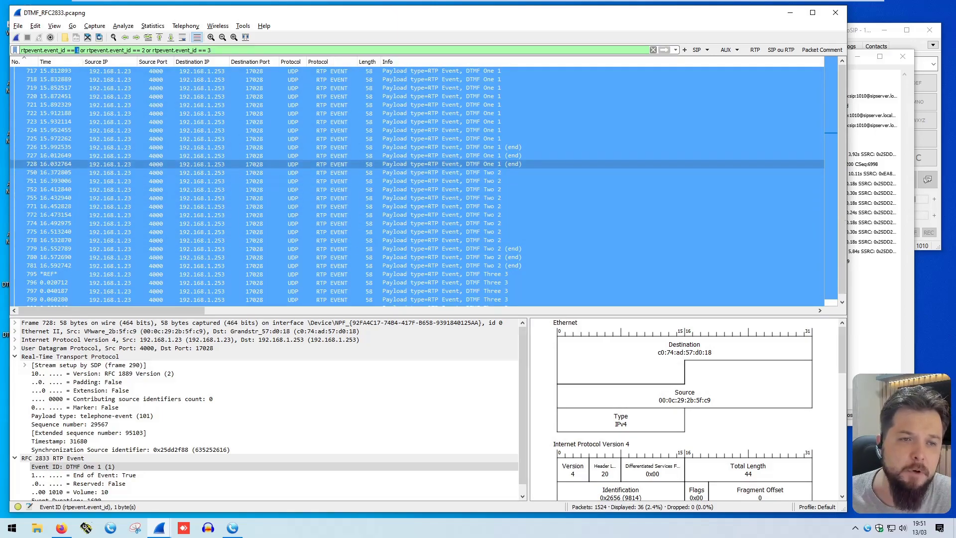
double_click(143, 50)
double_click(209, 49)
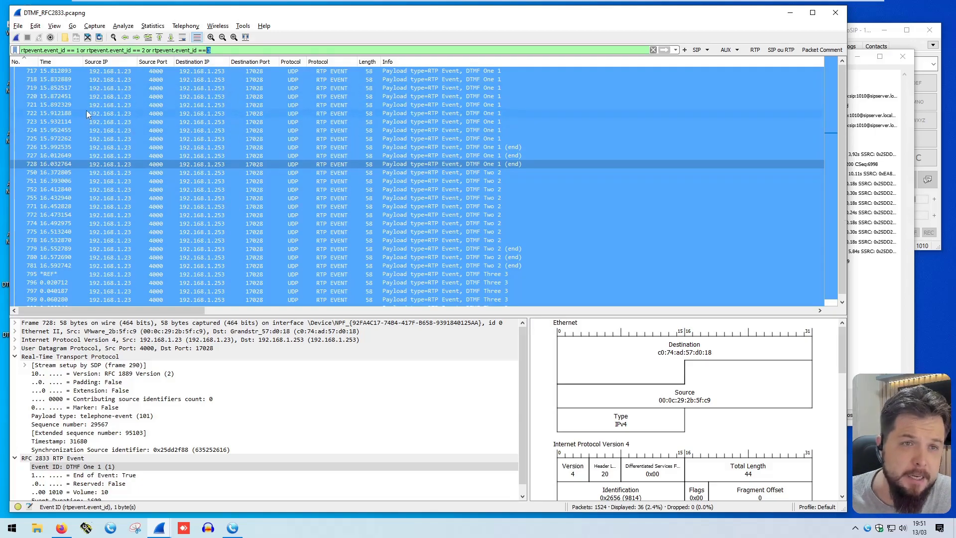
Step: Start a new capture, switch to MicroSIP, and save its settings with the DTMF method set to In-band
click(17, 38)
click(856, 40)
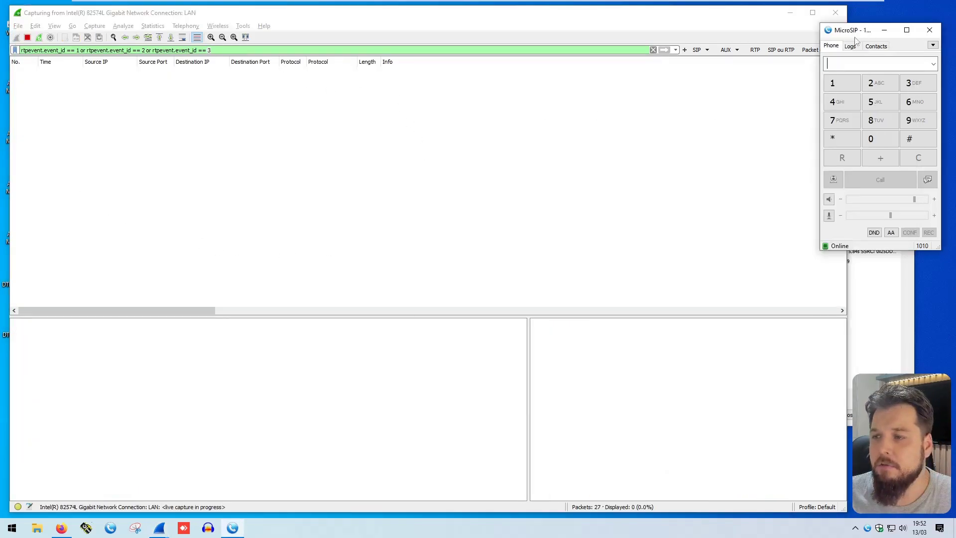
click(841, 248)
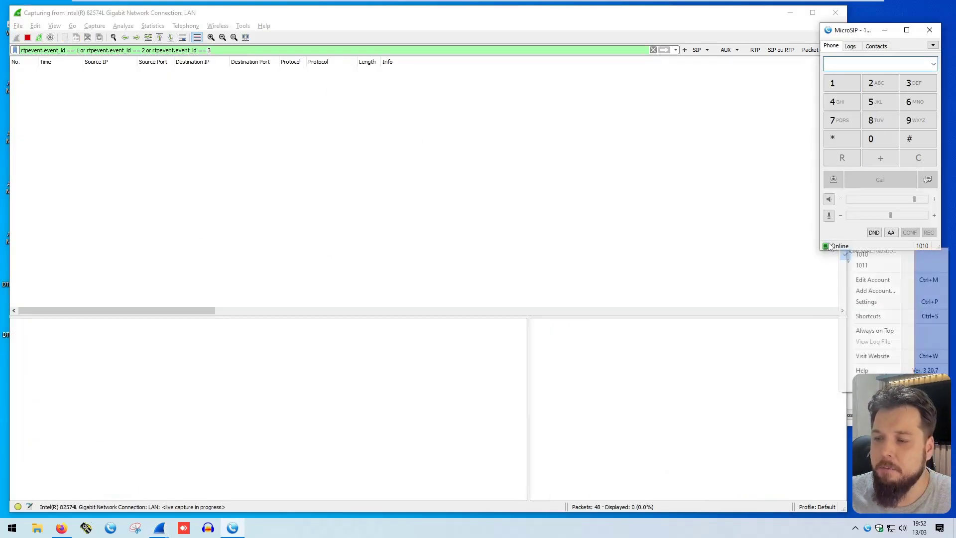
click(865, 301)
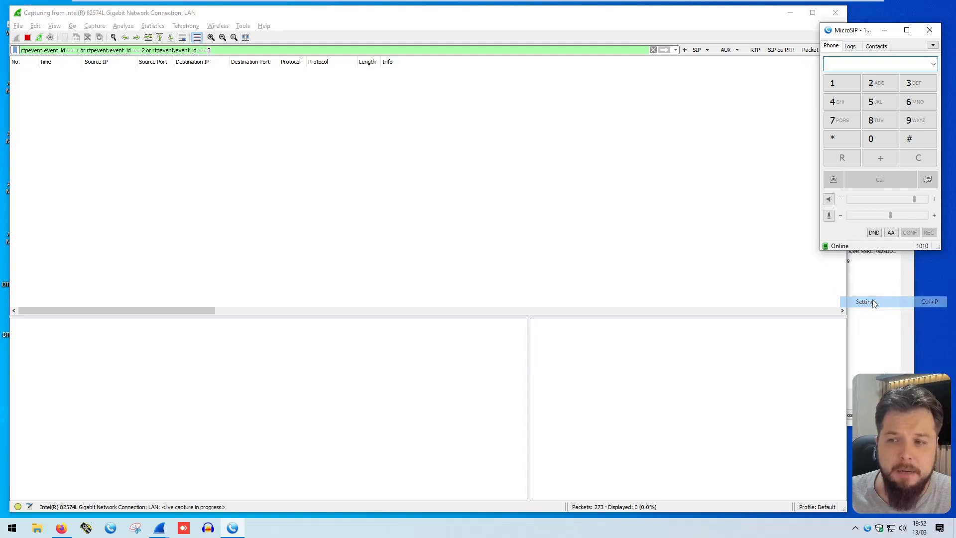
click(504, 132)
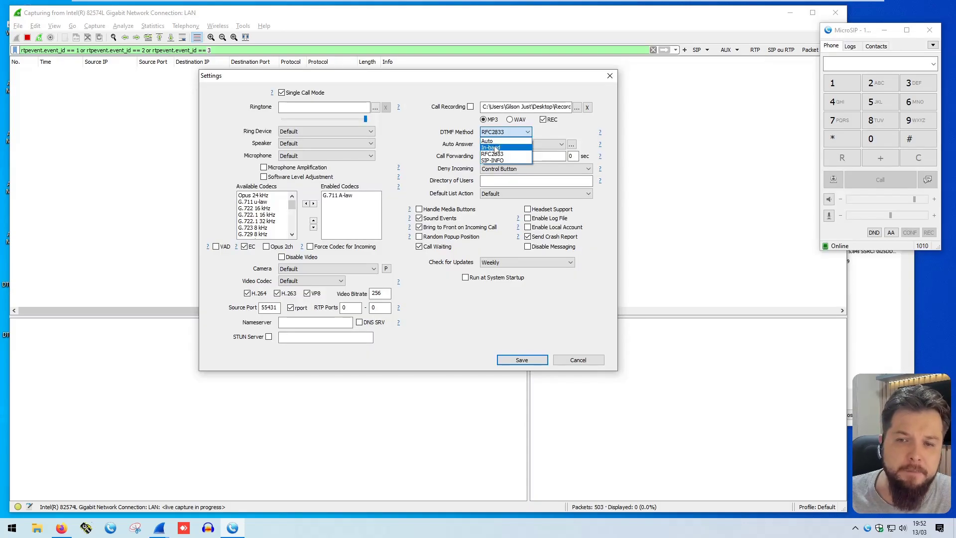
click(496, 148)
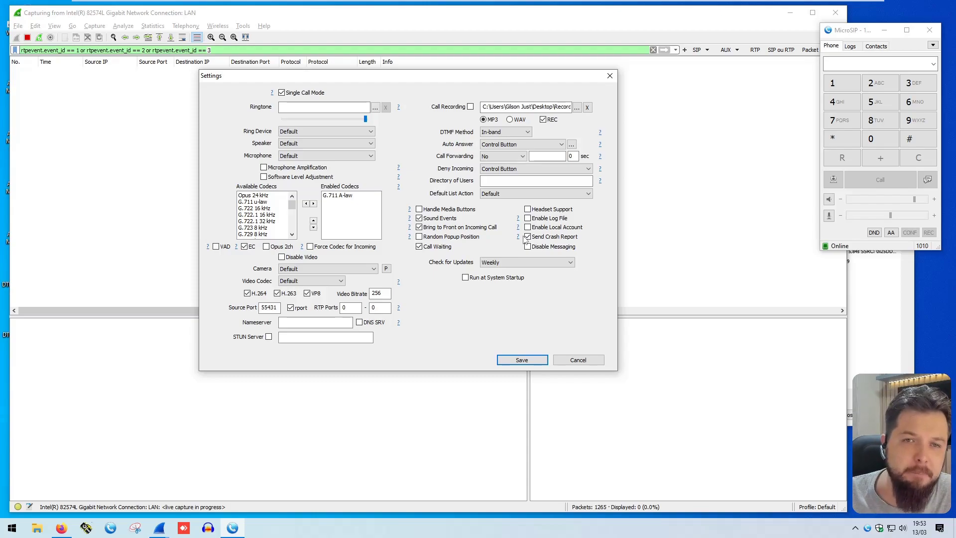
click(522, 360)
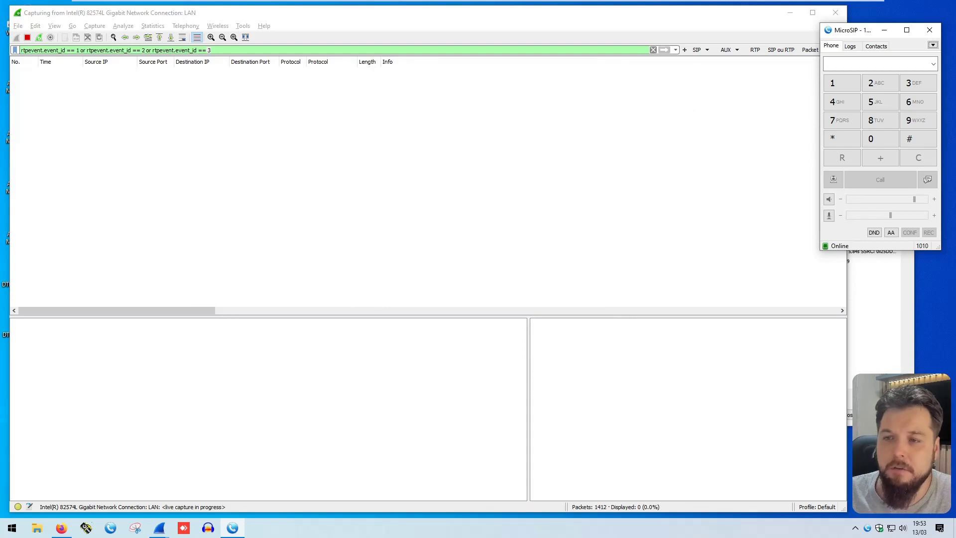
Step: Replace the Wireshark display filter with sip or rtp or rtcp and restart the capture, discarding the packets captured so far
click(652, 50)
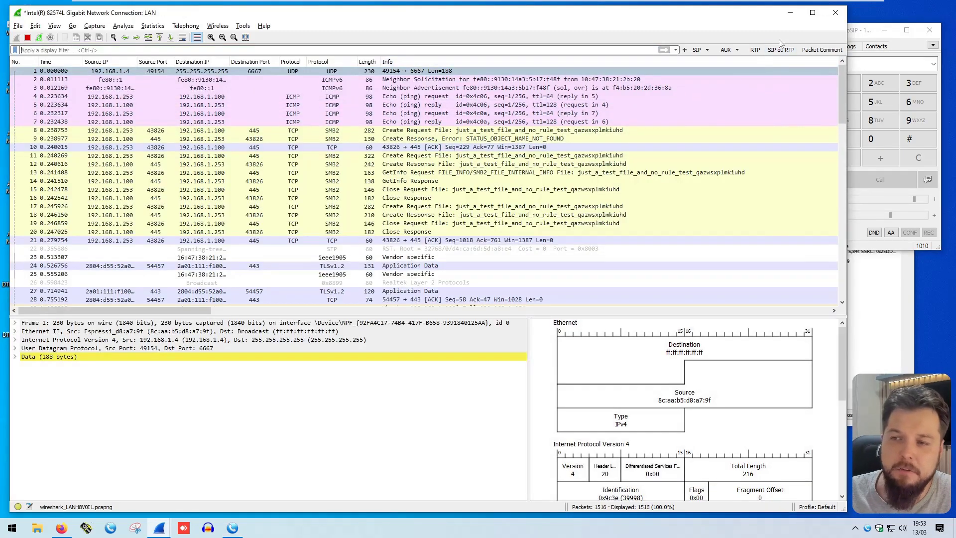
click(779, 50)
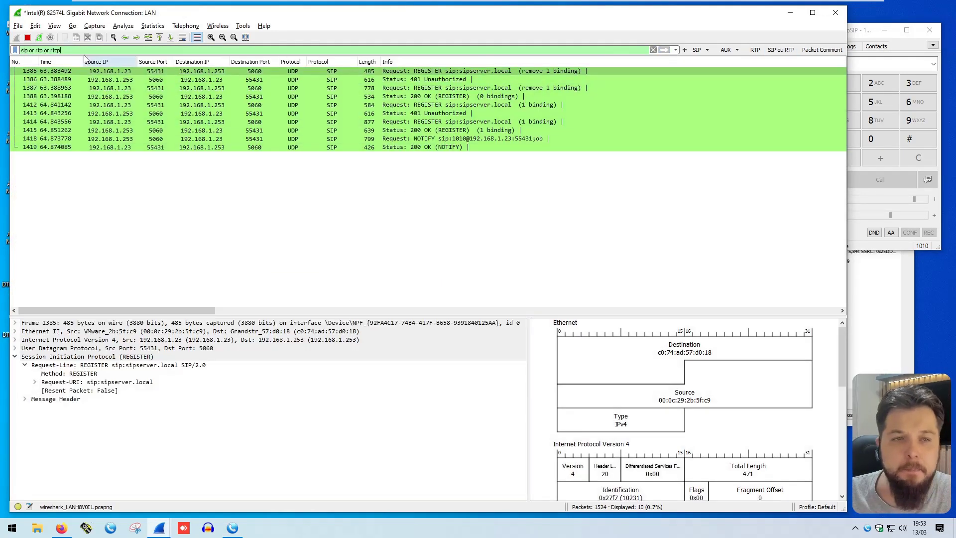
click(39, 38)
click(504, 273)
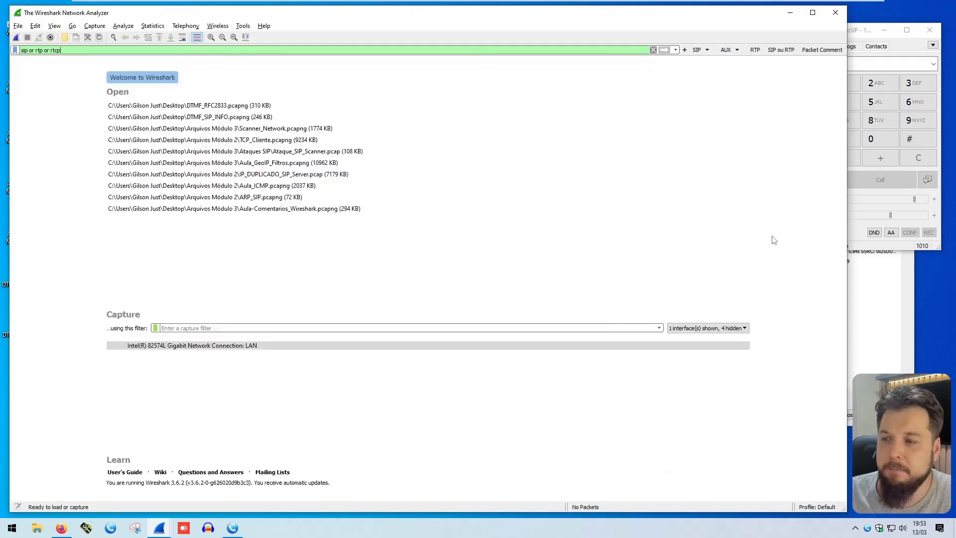
Step: Call extension 7001 from MicroSIP
click(869, 195)
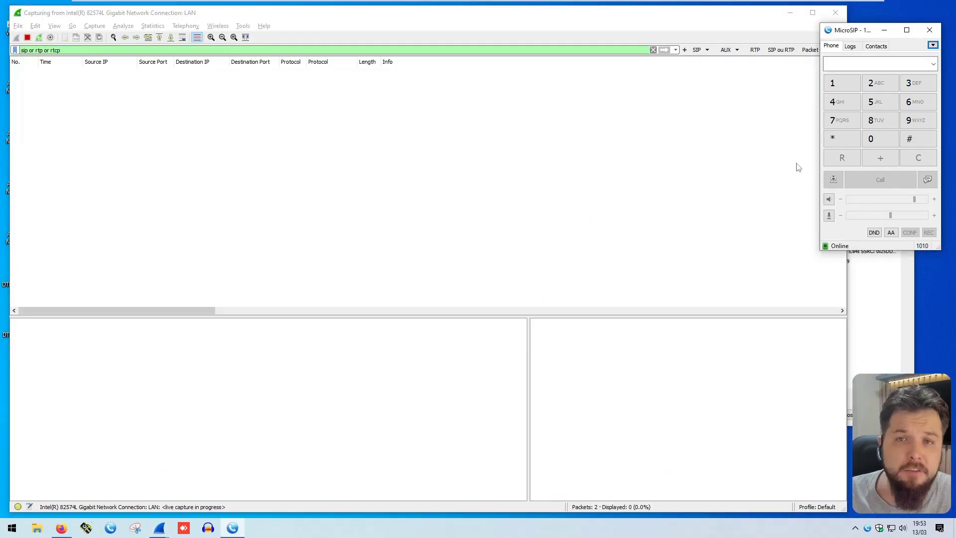
click(841, 120)
click(883, 140)
click(882, 140)
click(842, 83)
click(880, 180)
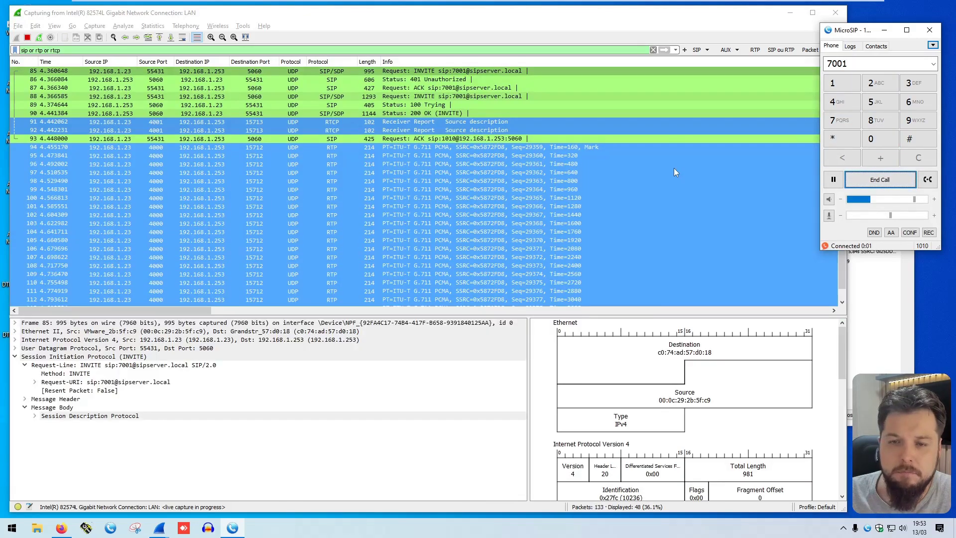
Step: Send the DTMF digits 1, 2, 3 and 4 during the call, and end the call
click(841, 83)
click(842, 83)
click(879, 83)
click(910, 83)
click(837, 102)
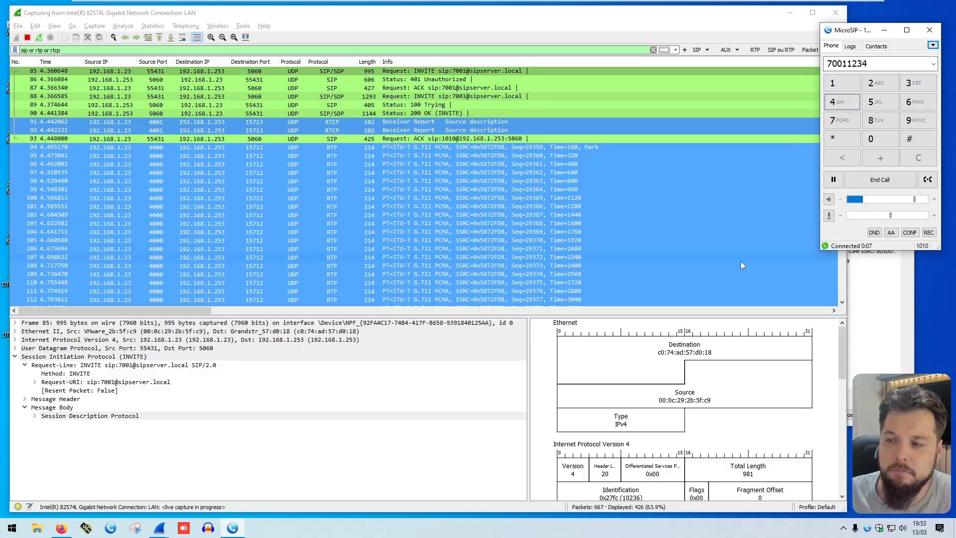
click(880, 181)
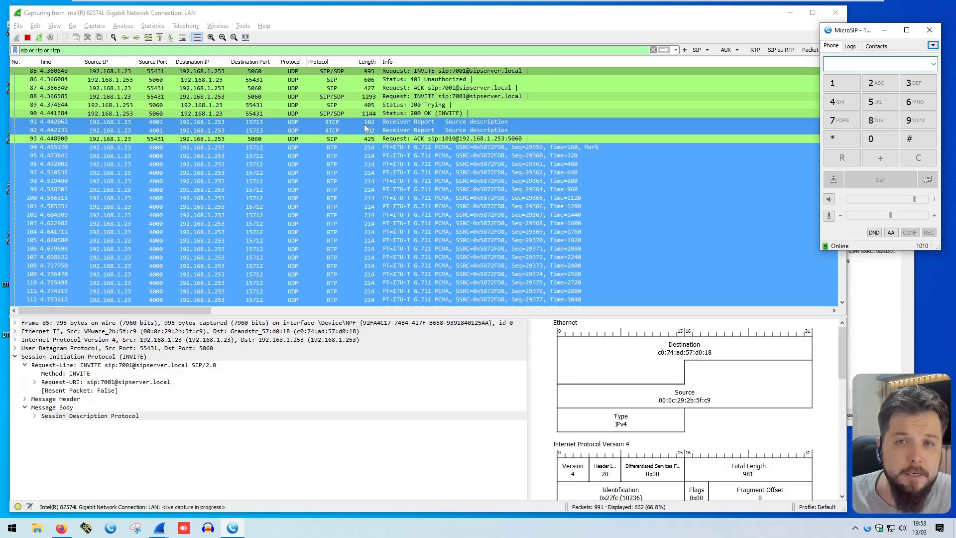
Step: Stop the running capture and save it on the desktop as DTMF_INBAND
click(27, 37)
click(17, 26)
click(38, 112)
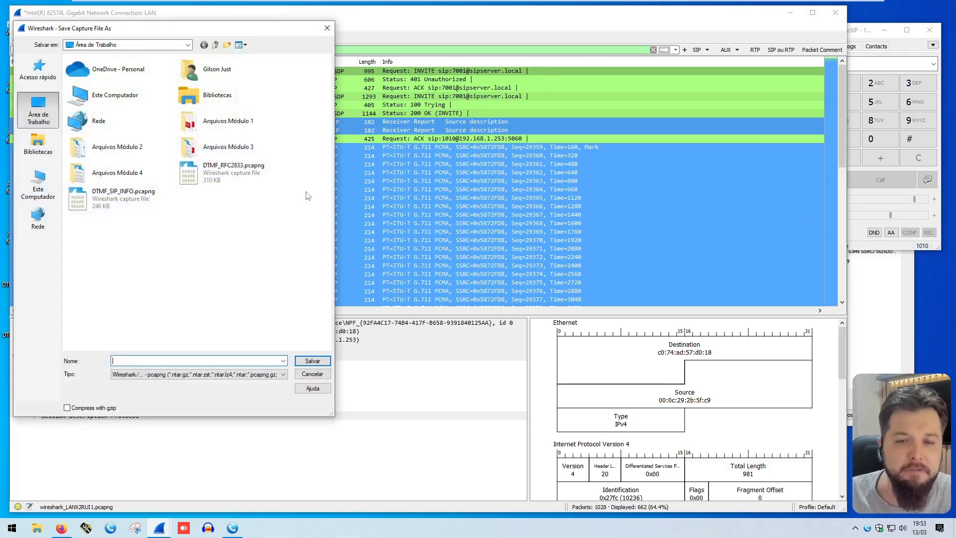
text(FTMF_)
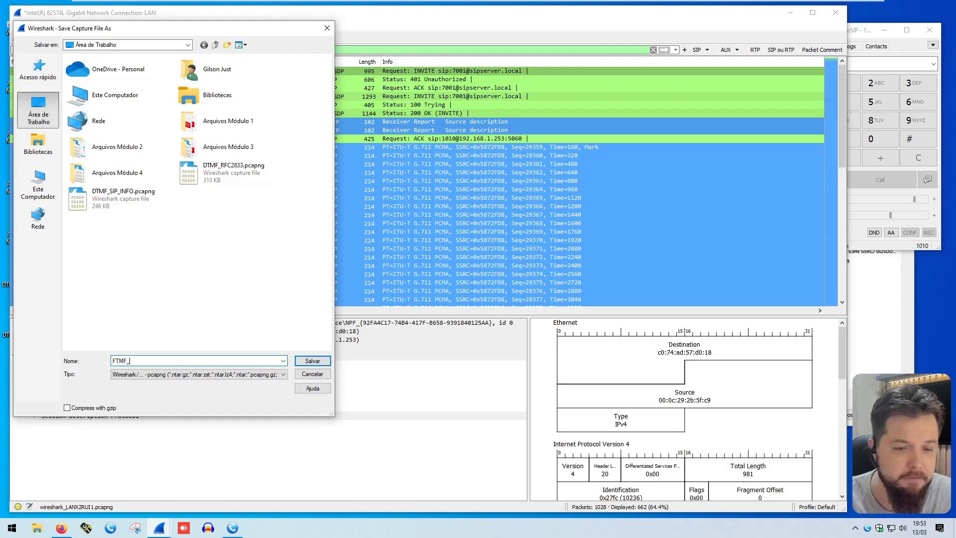
key(BackSpace)
key(BackSpace)
key(BackSpace)
key(BackSpace)
text(DTMF_)
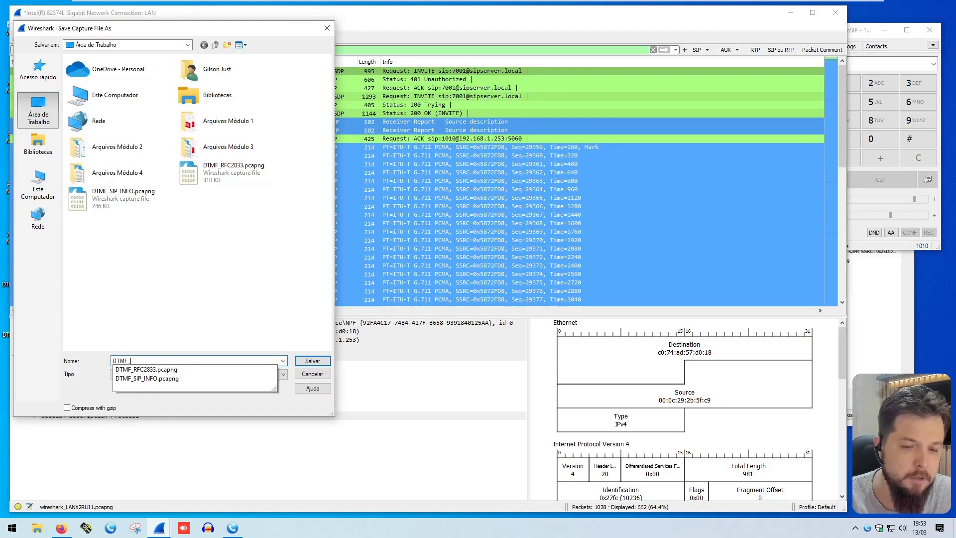
text(INFAND)
key(Return)
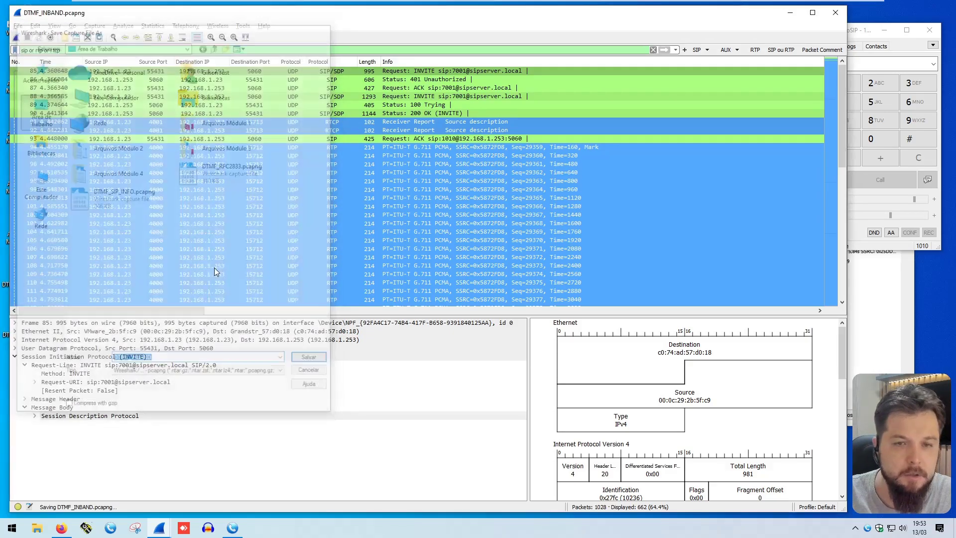
Step: Filter the capture by sip, followed by rtpevent.event_id == 1 or rtpevent.event_id == 2 or rtpevent.event_id == 3
click(699, 50)
click(711, 62)
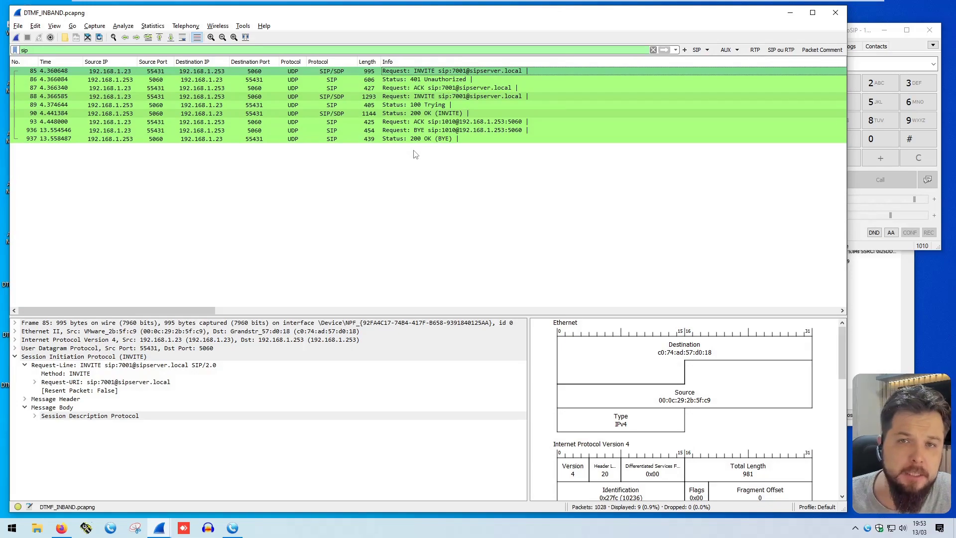
key(ctrl+slash)
text(rtpevent.event_id == 1 or rtpevent.event_id == 2 or rtpevent.event_id == 3)
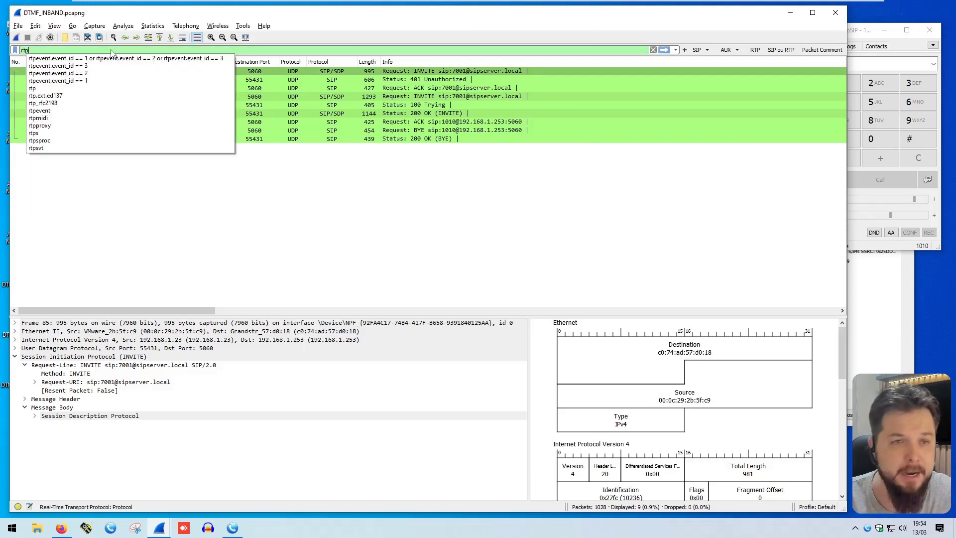
key(Return)
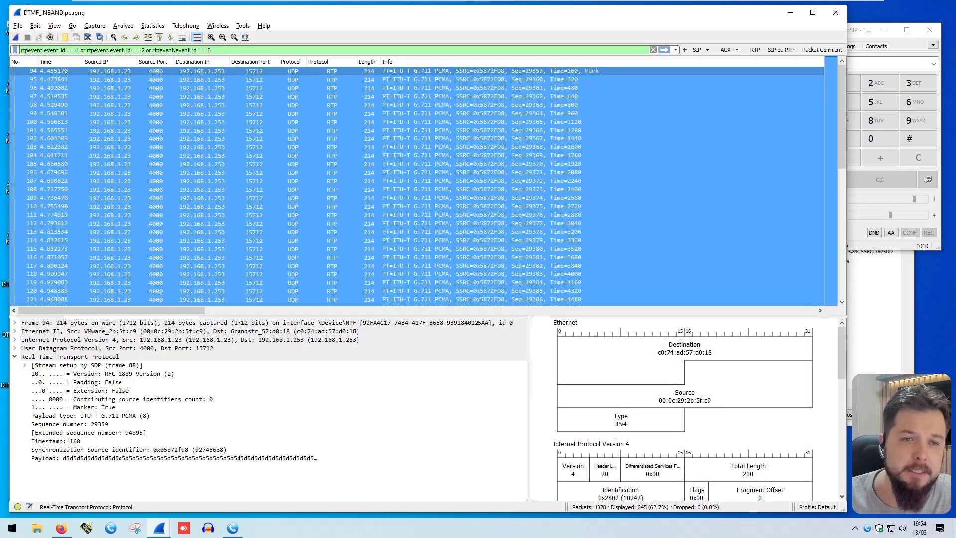
key(Return)
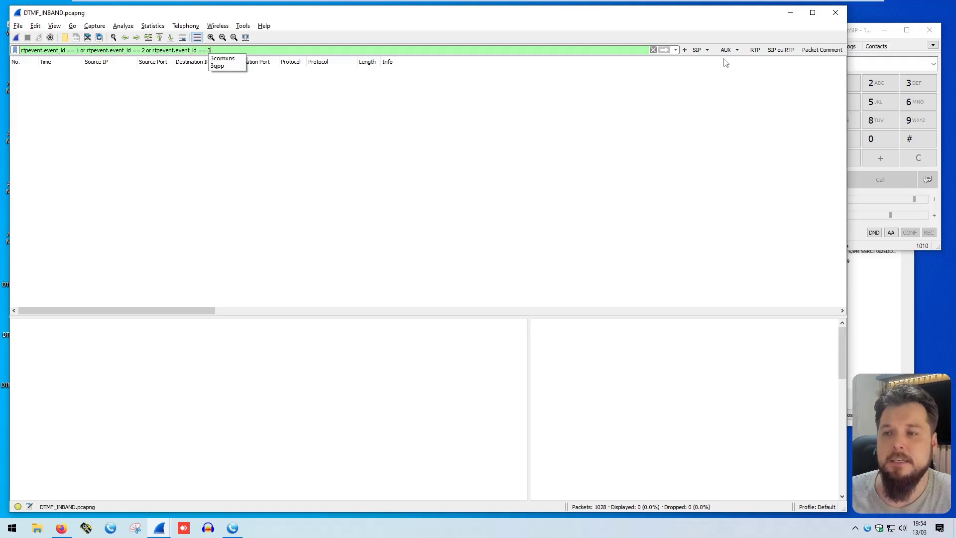
Step: Apply the sip or rtp or rtcp filter and open the flow sequence of the VoIP call to 7001
click(781, 50)
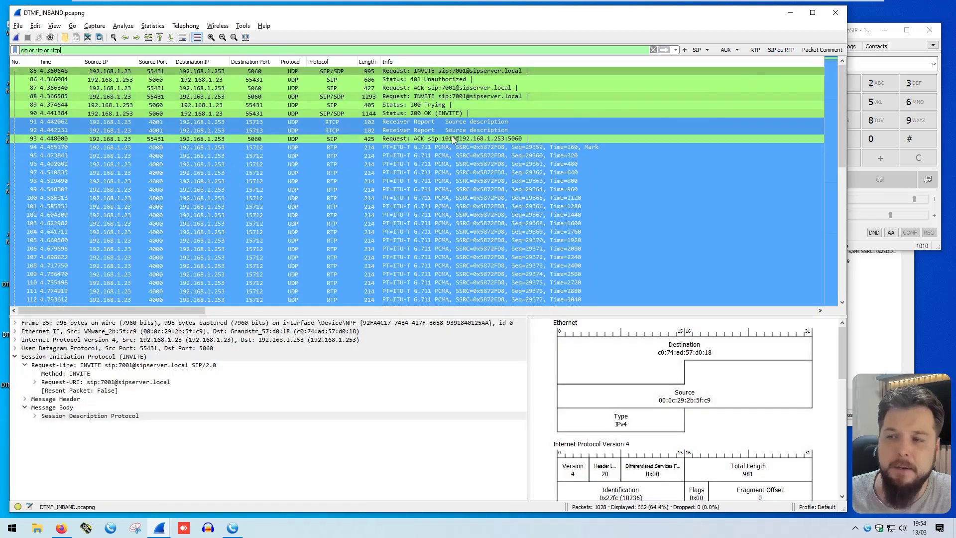
click(186, 26)
click(192, 39)
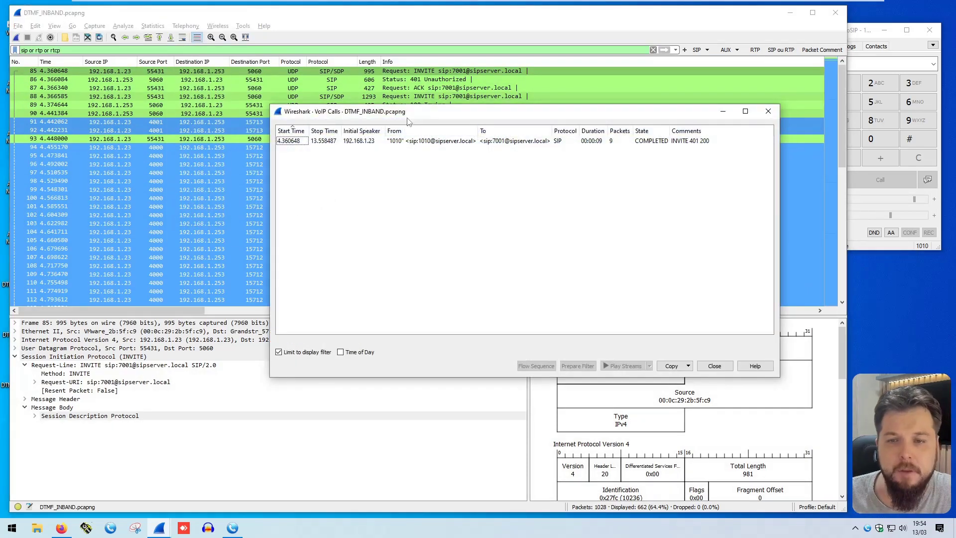
drag(409, 118, 301, 89)
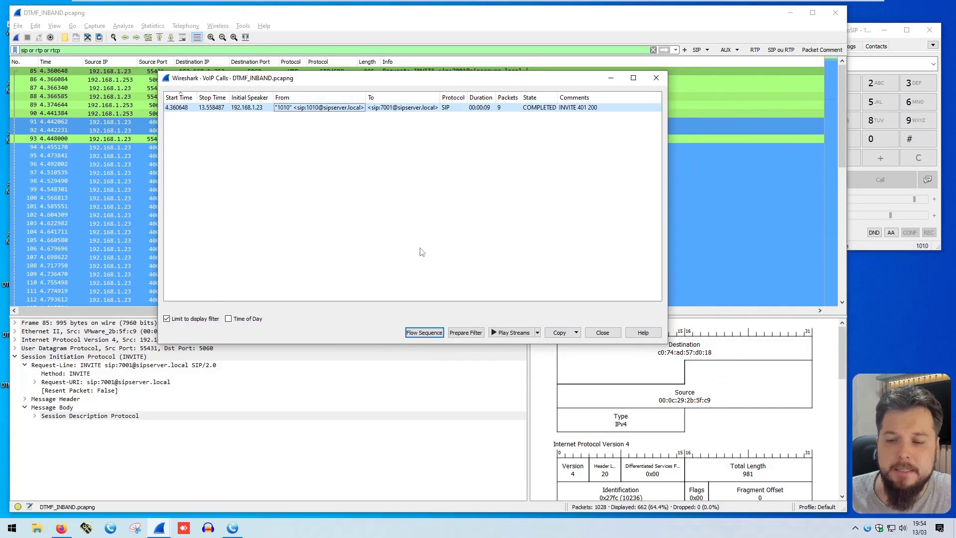
click(424, 333)
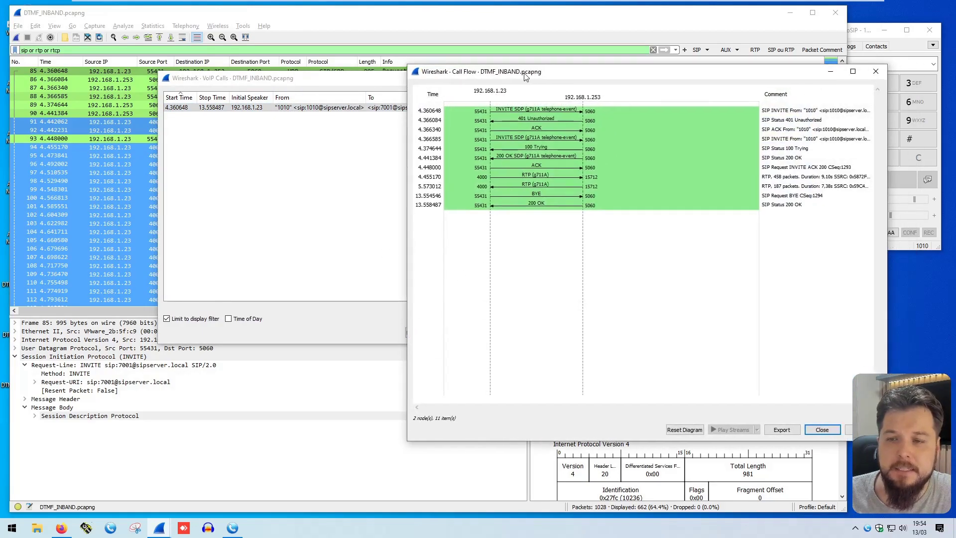
drag(548, 71, 226, 92)
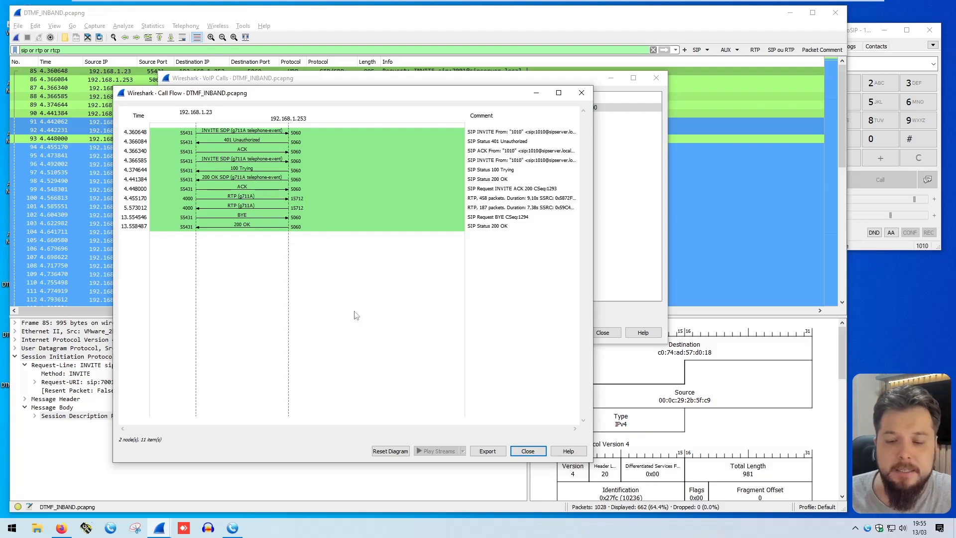
Step: Open the RTP stream sent from 192.168.1.23 in the RTP Player and play it with the whole waveform in view
click(249, 198)
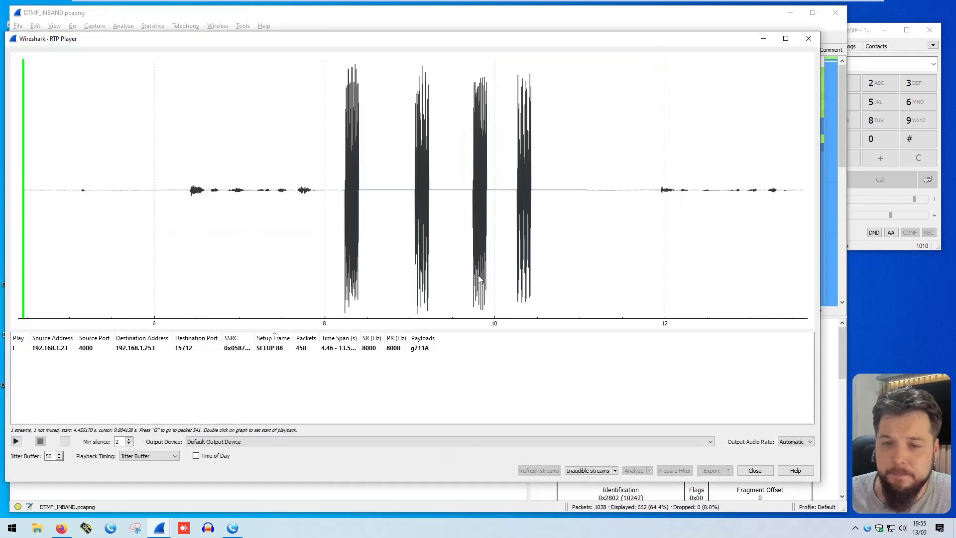
scroll(367, 231, down, 5)
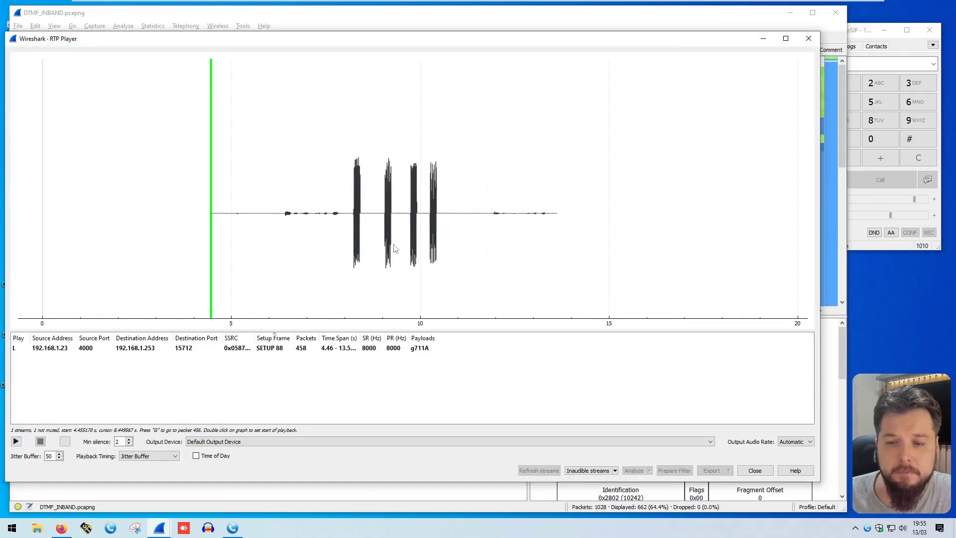
click(16, 442)
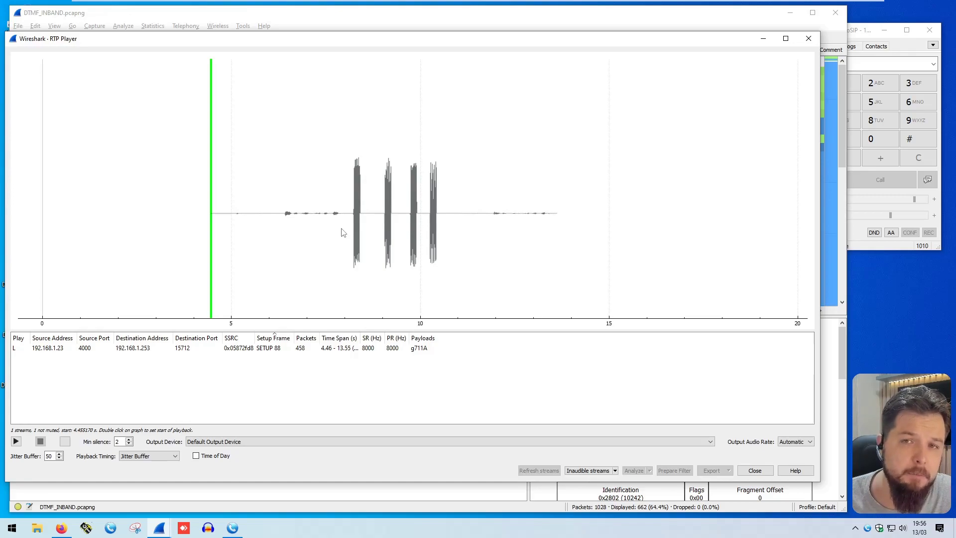
Step: Export the stream as File Synchronized Audio to DTMF_INBAND.wav on the desktop, and close the RTP Player
click(326, 347)
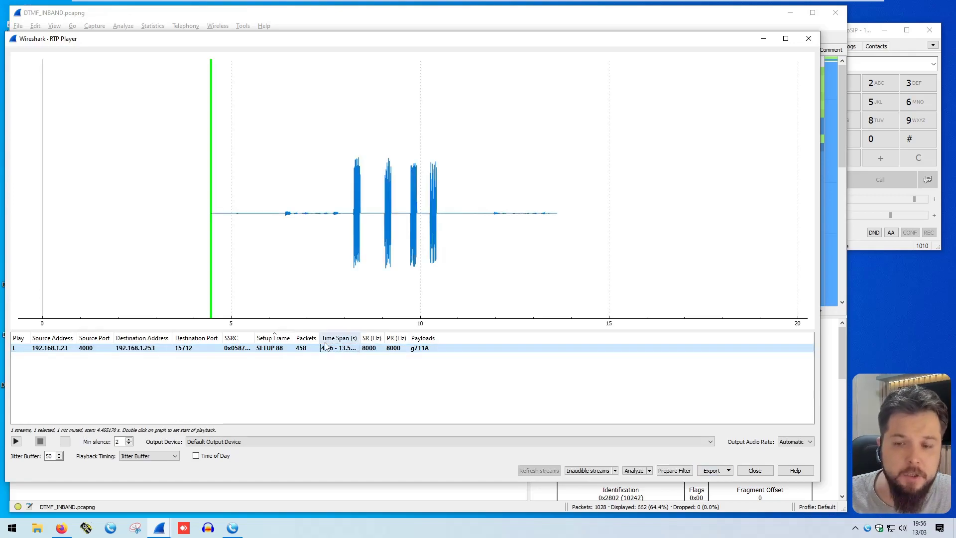
click(715, 470)
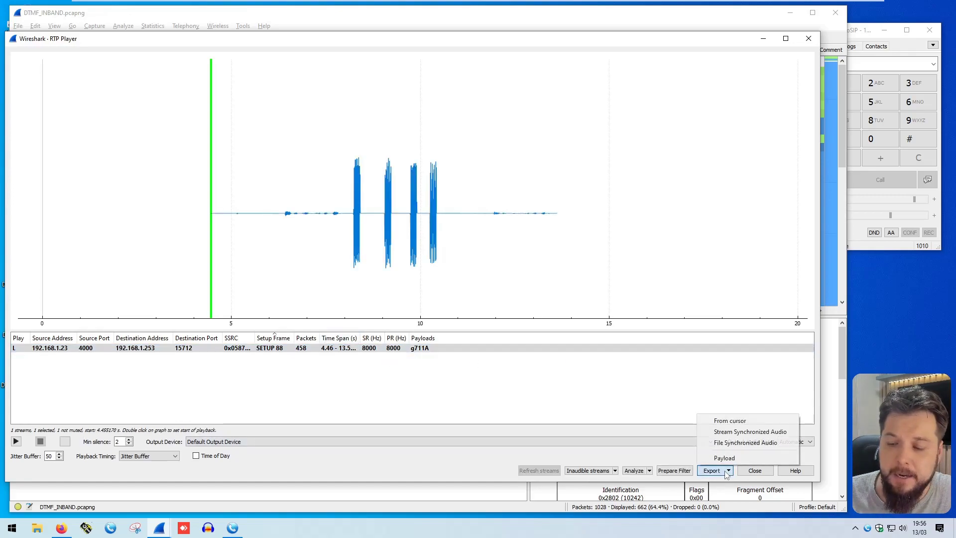
click(739, 443)
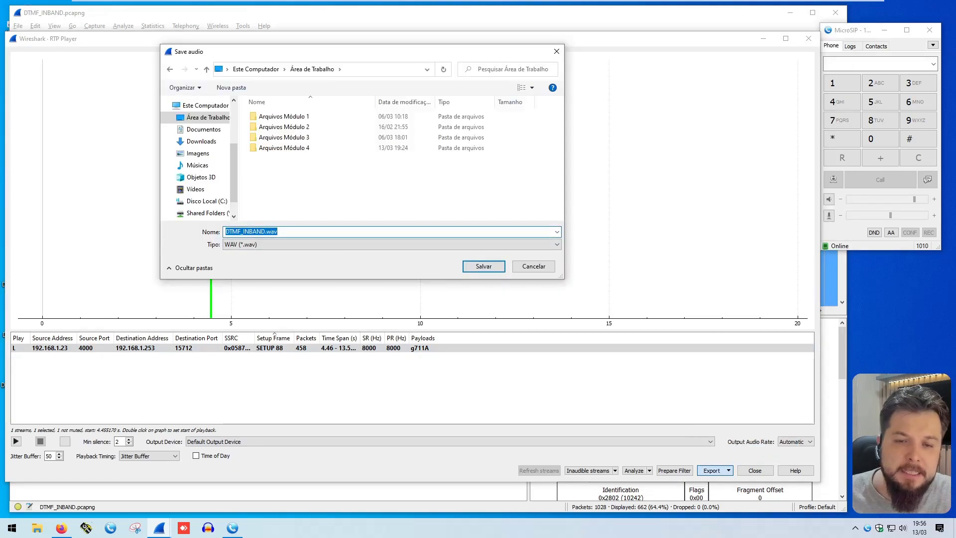
click(473, 269)
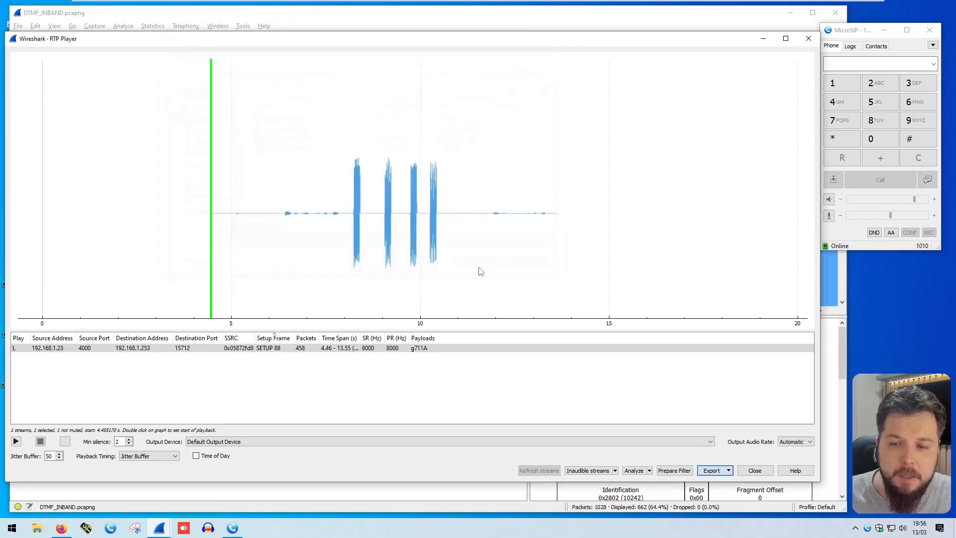
click(809, 39)
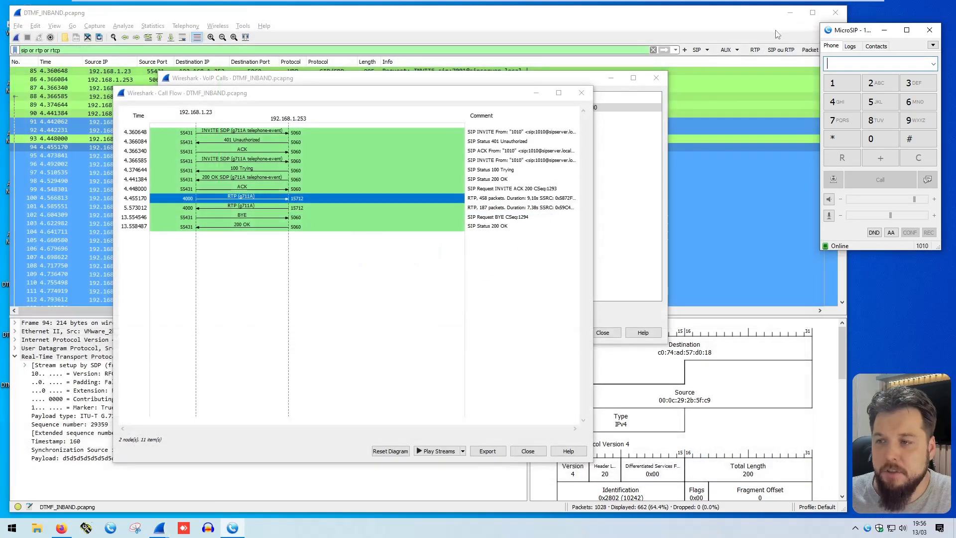
Step: Open DTMF_INBAND.wav from the desktop in Audacity, enlarge the window, and play the recording
key(super+d)
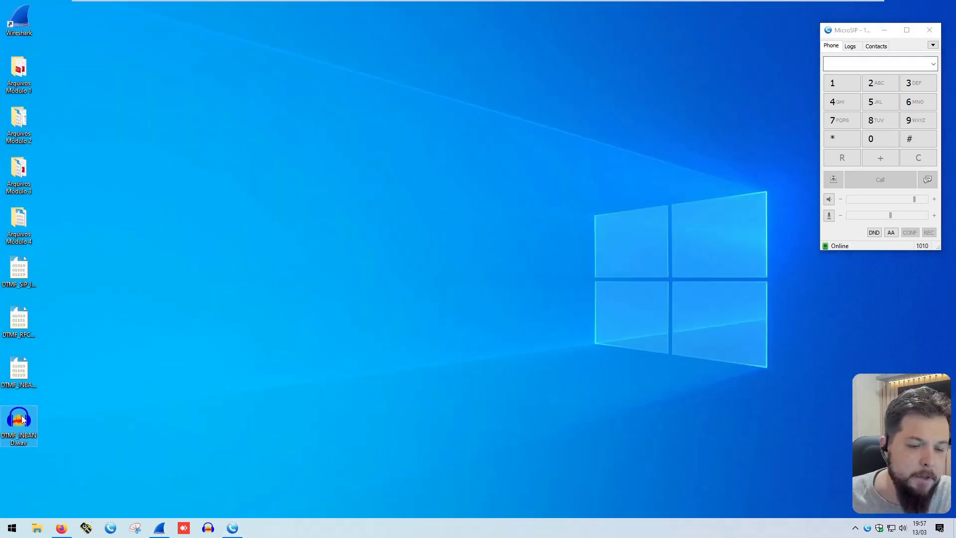
double_click(24, 432)
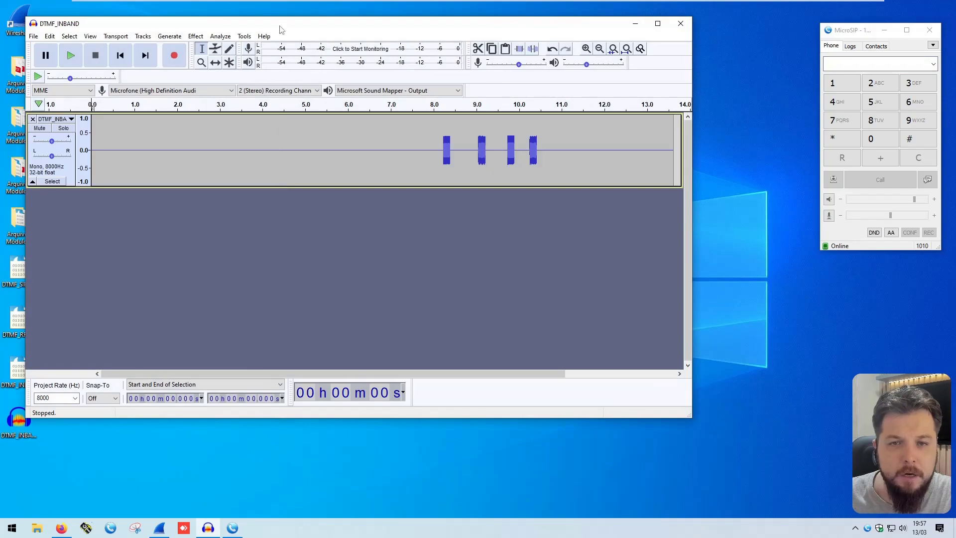
drag(687, 423, 820, 475)
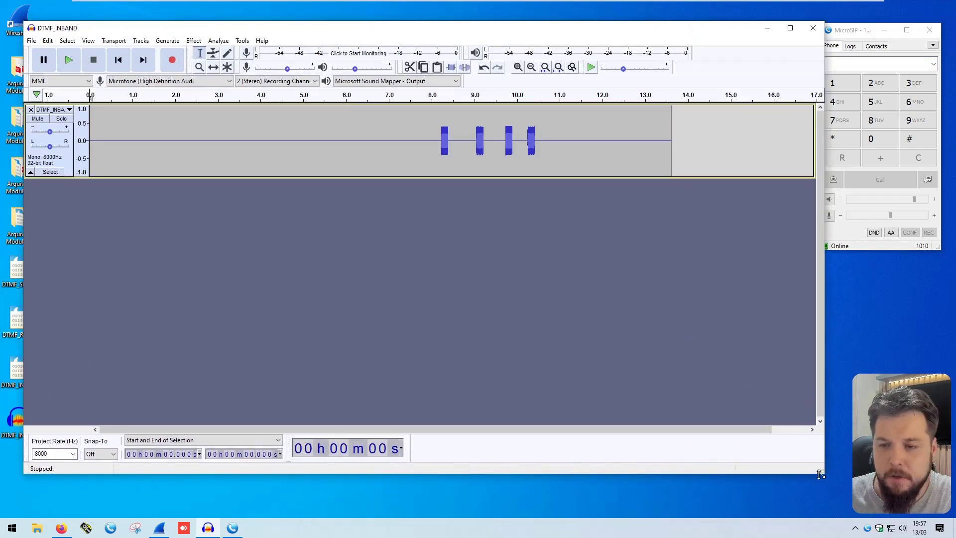
click(68, 60)
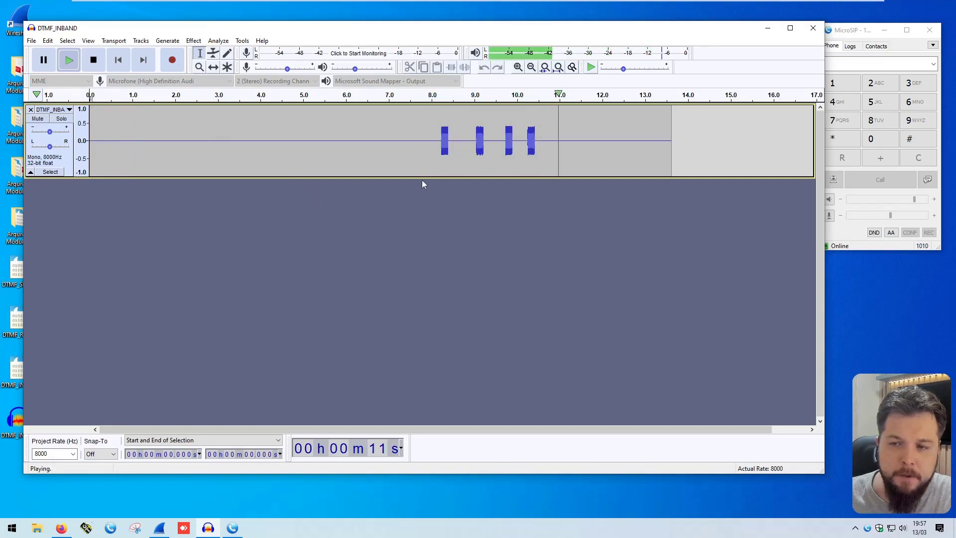
Step: Select the first tone from about 8.235 s to 8.395 s and set the selection readout to Length and End of Selection
click(429, 132)
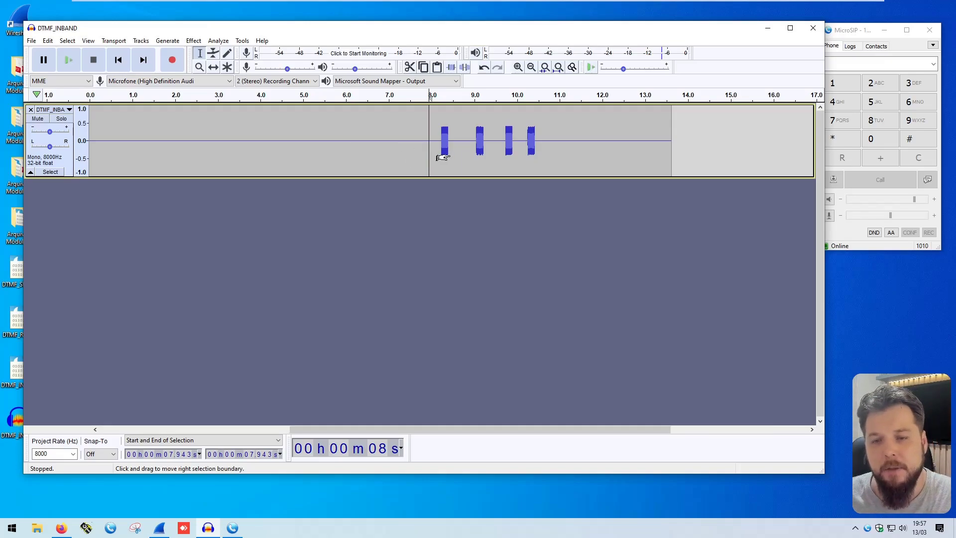
scroll(433, 156, up, 5)
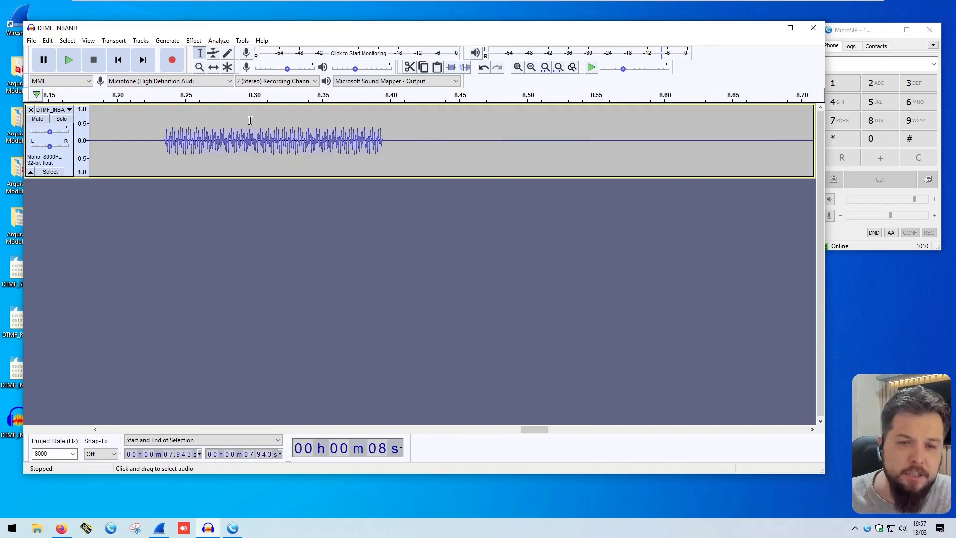
drag(165, 137, 383, 145)
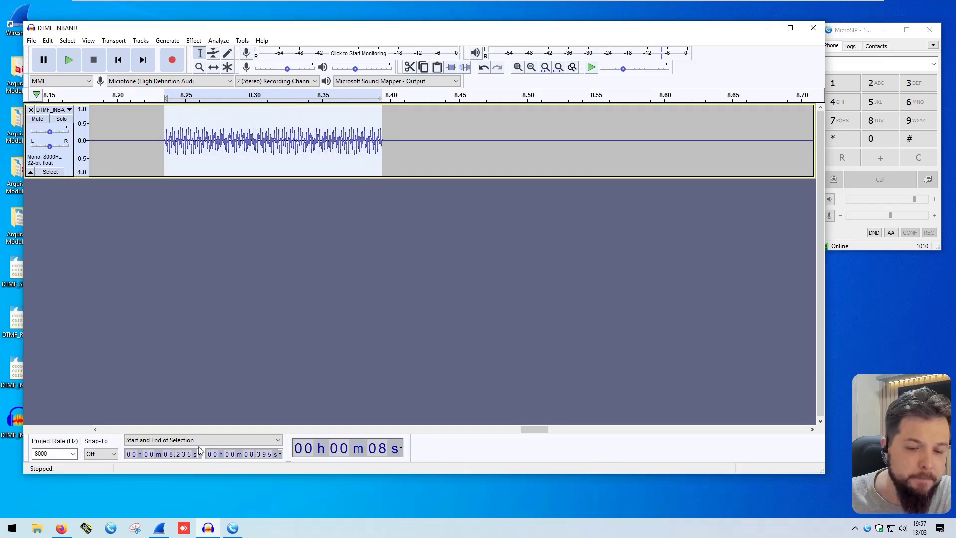
click(254, 440)
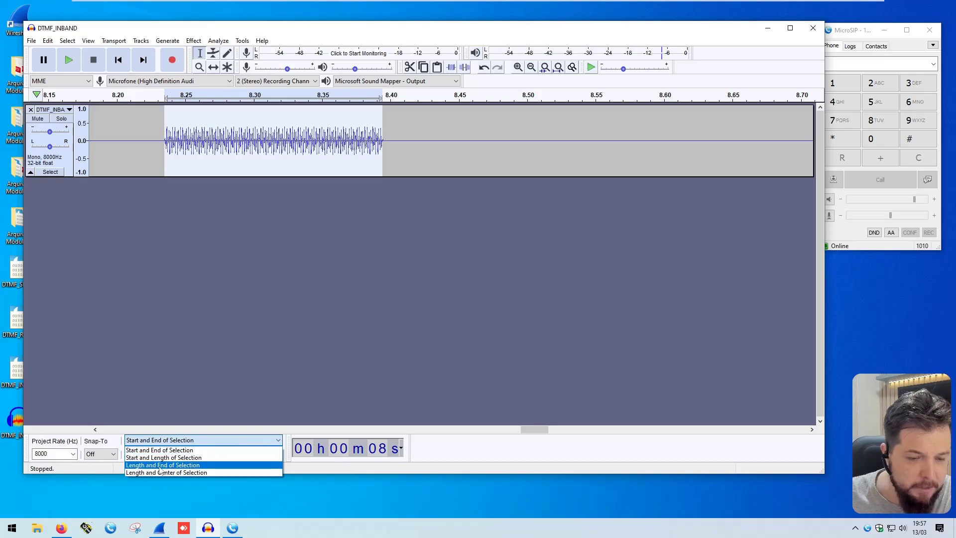
click(184, 465)
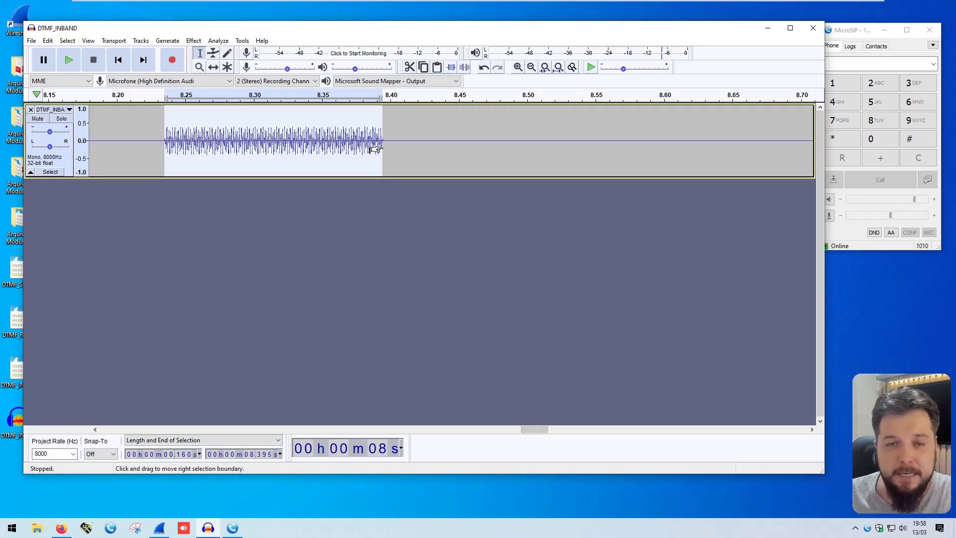
Step: Reselect the first tone with a small margin, about 0.169 s long, and plot its spectrum in a widened Frequency Analysis window
drag(159, 144, 389, 144)
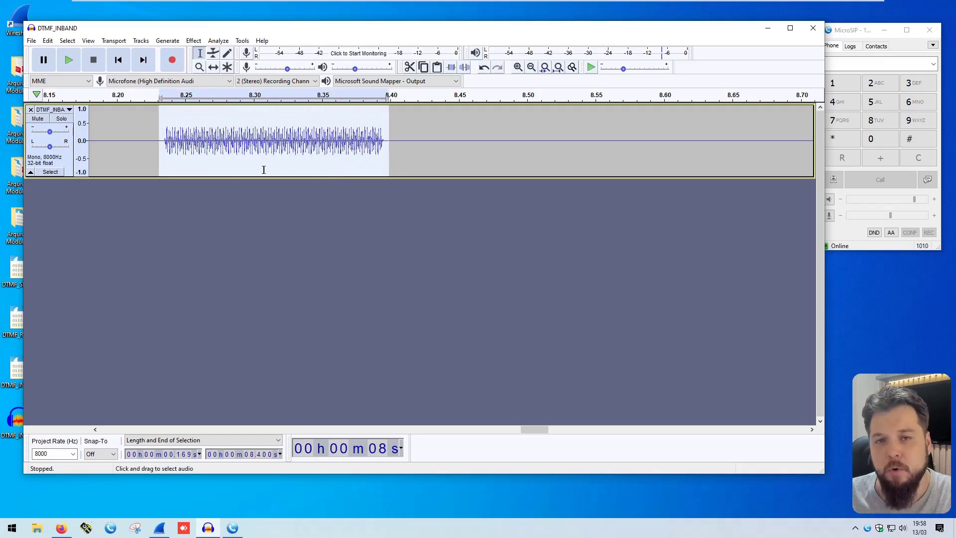
click(218, 41)
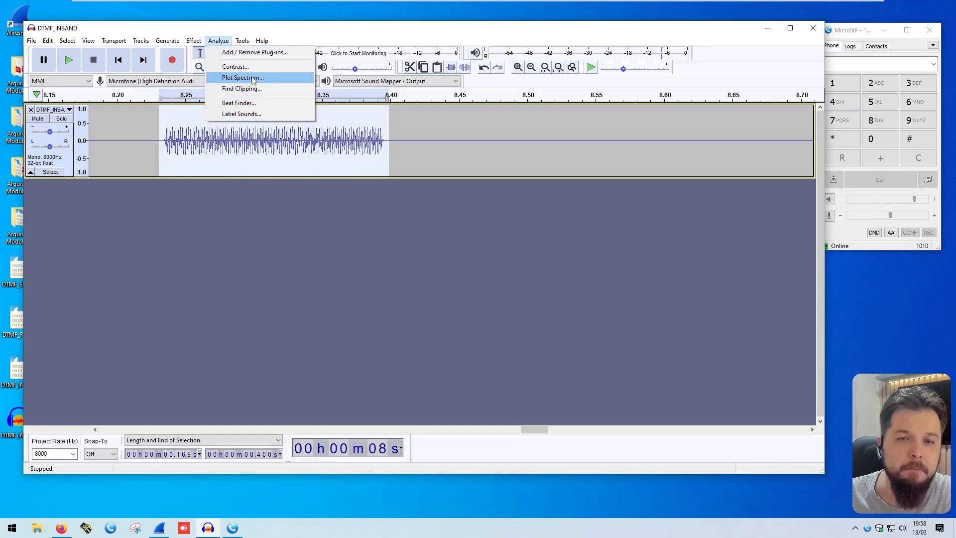
click(239, 77)
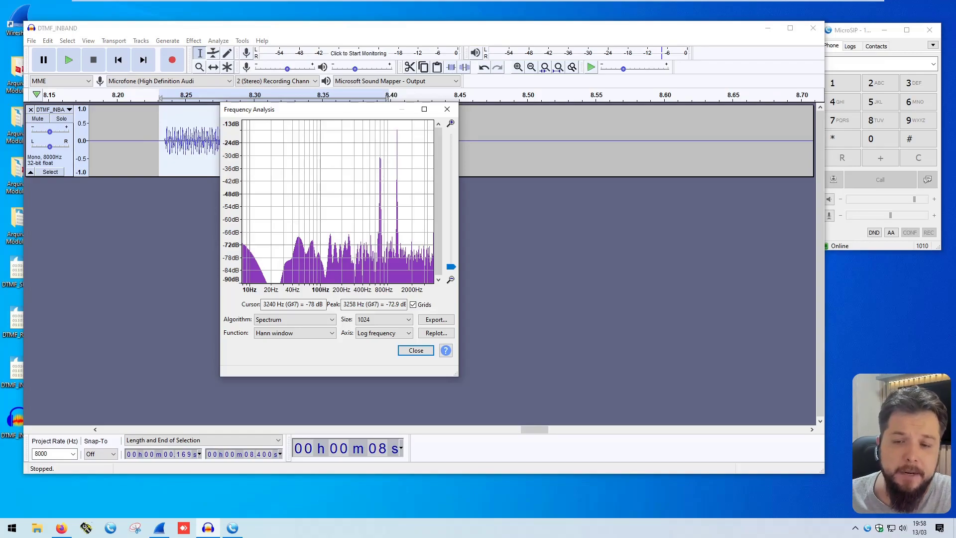
drag(459, 252, 606, 253)
drag(502, 114, 412, 127)
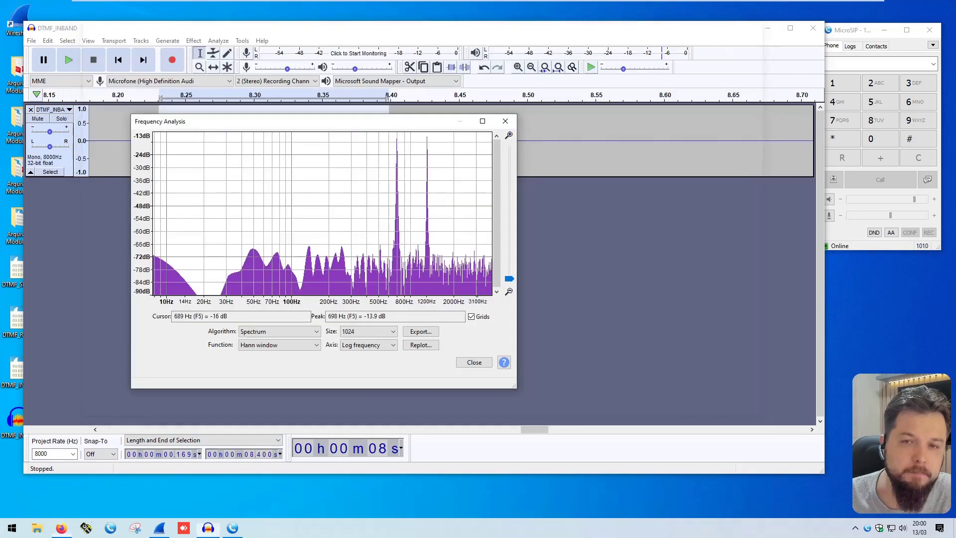
Step: Search Google for "dtmf frequency" in Firefox and open the Signal Identification Wiki page containing the touch-tone frequency table
click(61, 528)
text(d)
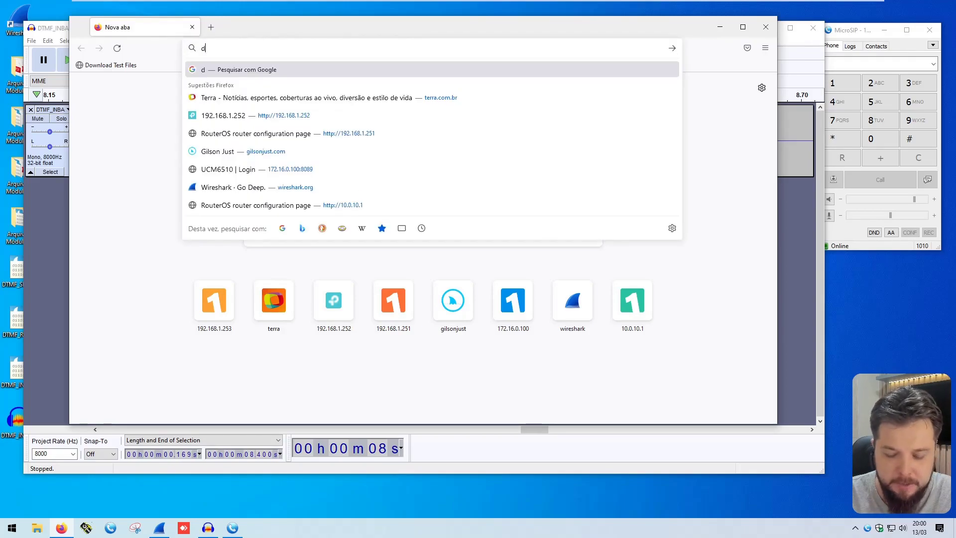
text(tmf frequency)
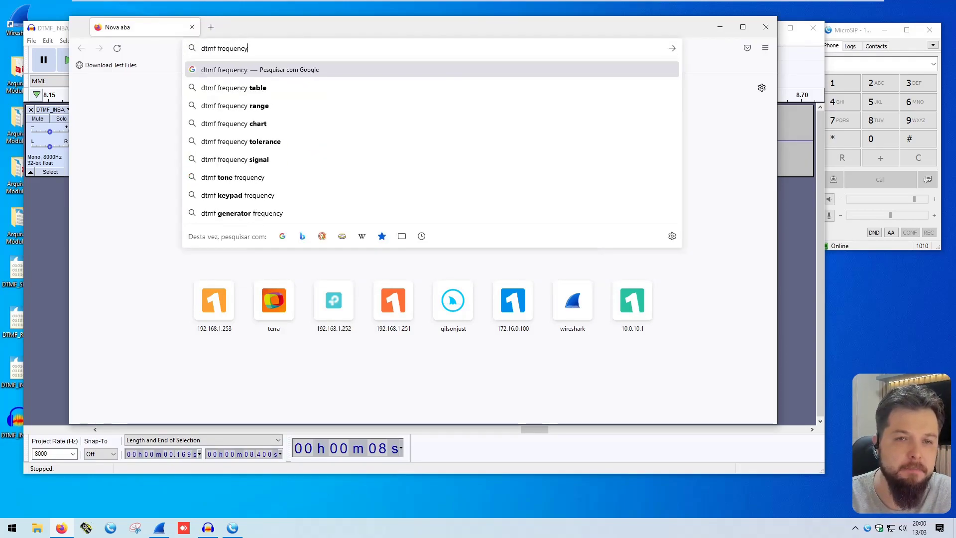
key(Return)
click(139, 136)
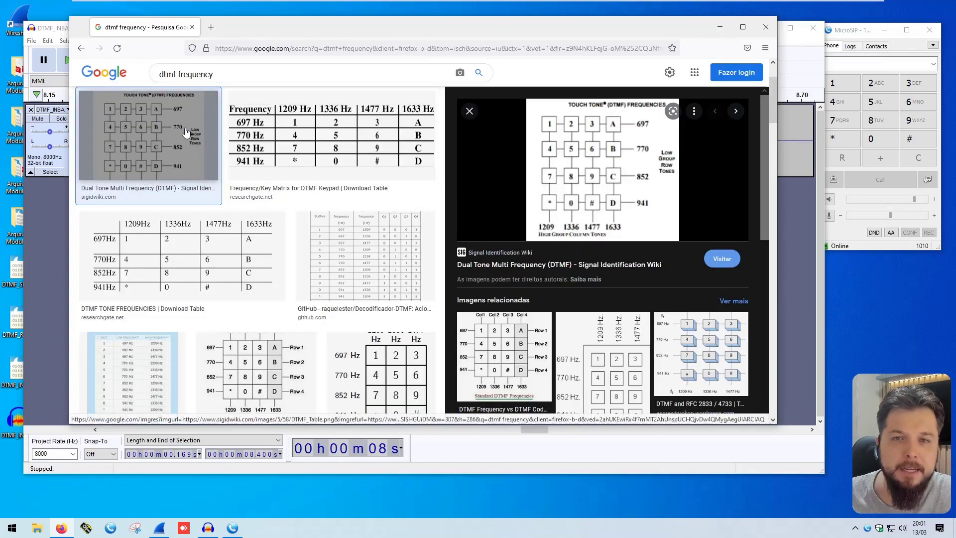
click(556, 186)
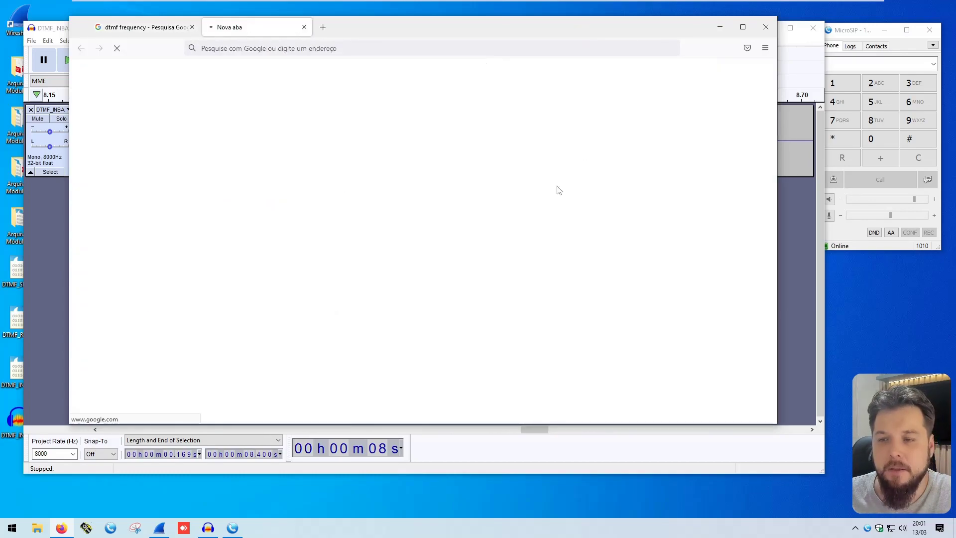
drag(370, 29, 360, 33)
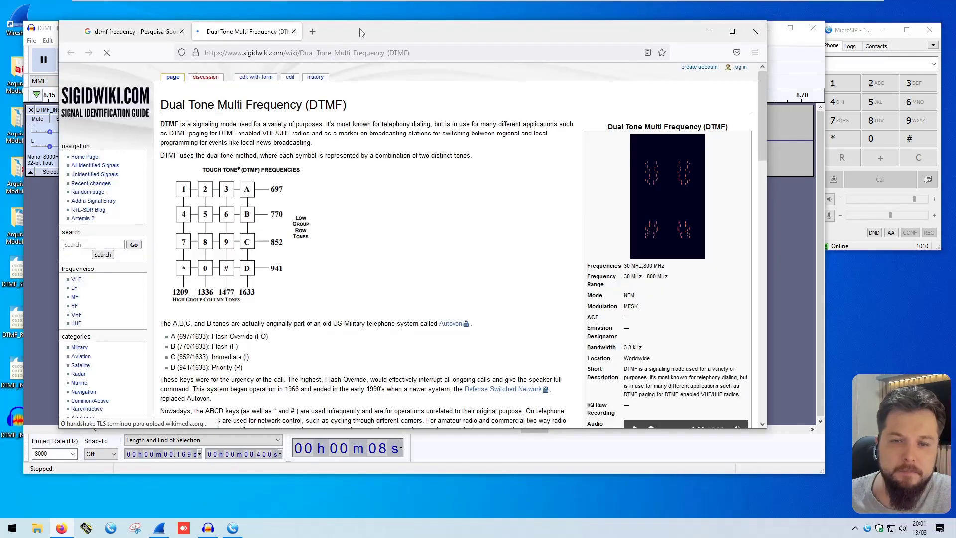
scroll(191, 149, down, 2)
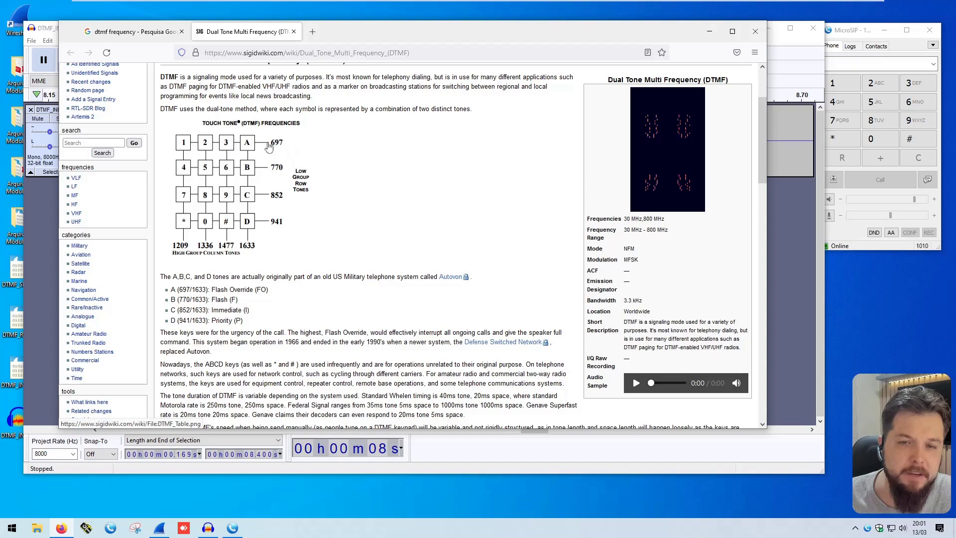
Step: Arrange the browser and Audacity's Frequency Analysis windows for viewing, and compare the first tone's two peaks with the DTMF frequency table
drag(354, 32, 504, 25)
drag(195, 123, 125, 102)
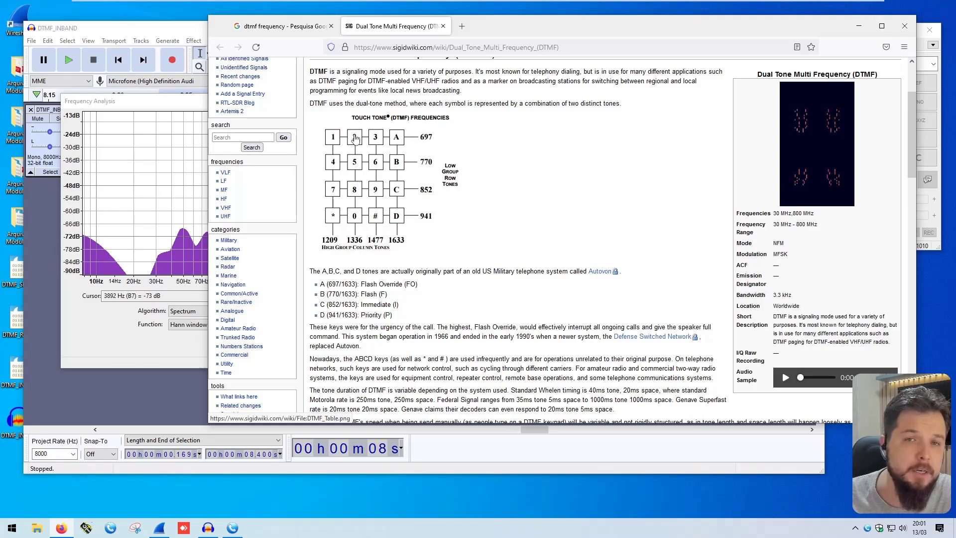
drag(165, 106, 151, 109)
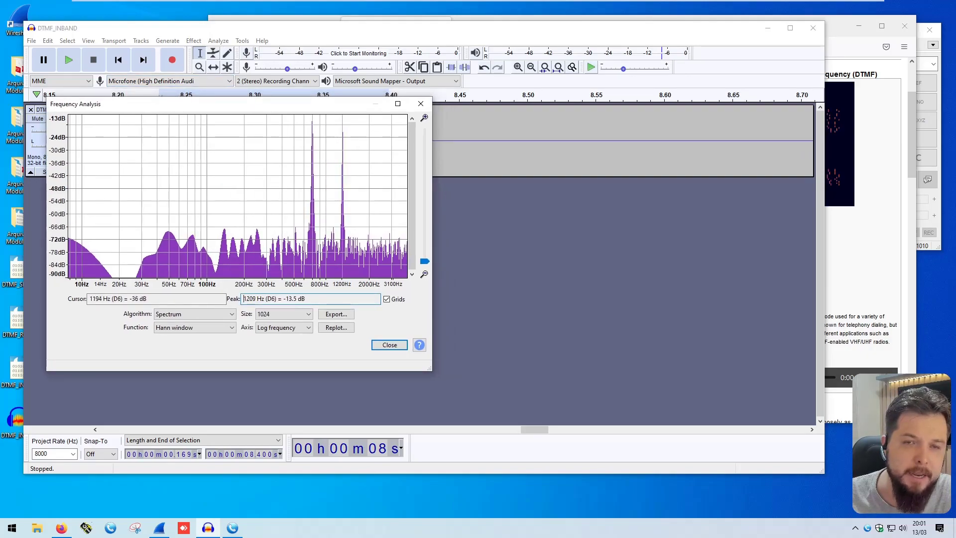
click(843, 49)
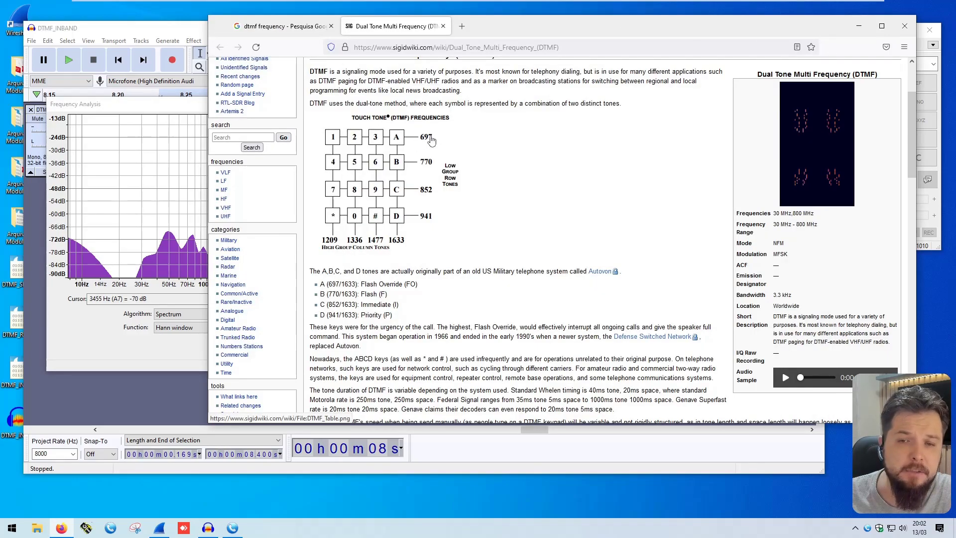
click(120, 112)
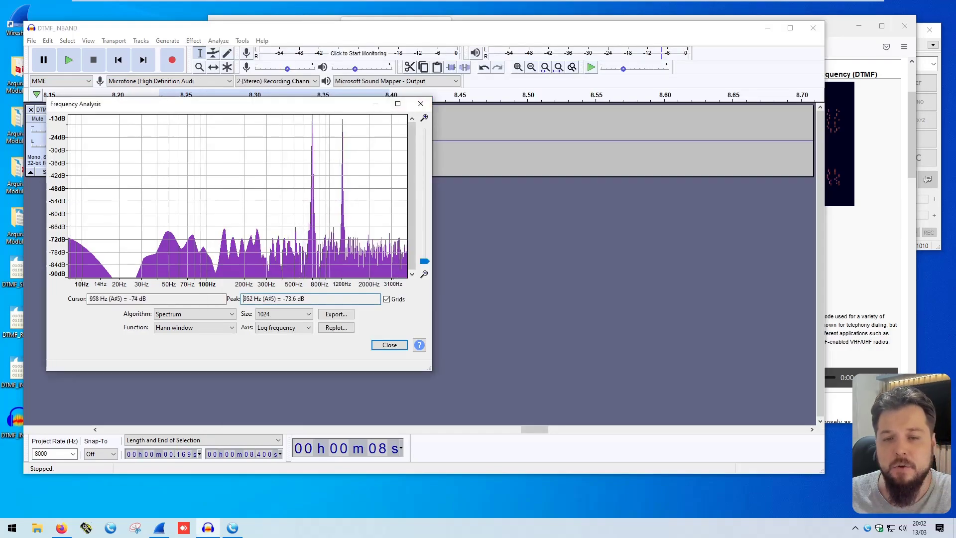
Step: Close the frequency plot and select the second tone, about 0.161 s long and ending at about 9.219 s
key(Escape)
drag(166, 137, 386, 136)
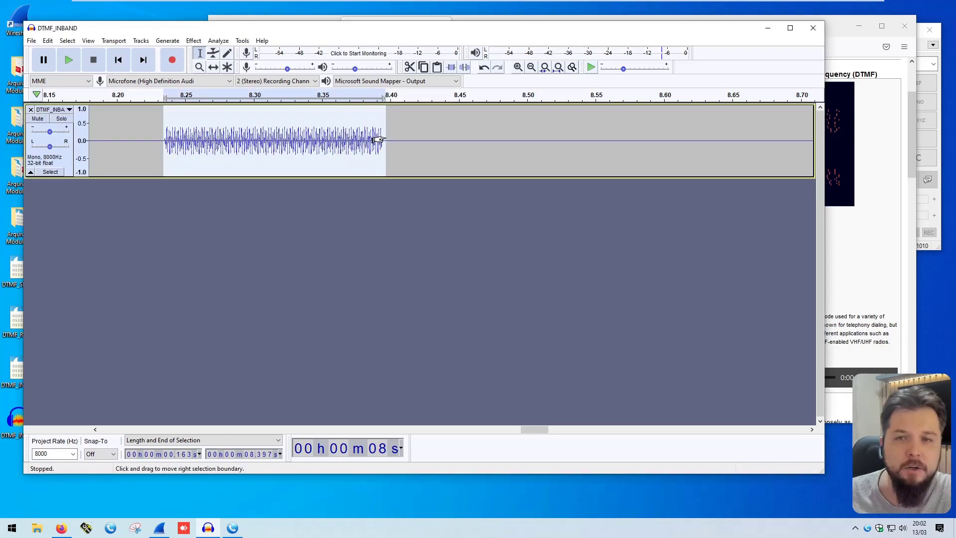
scroll(385, 141, down, 3)
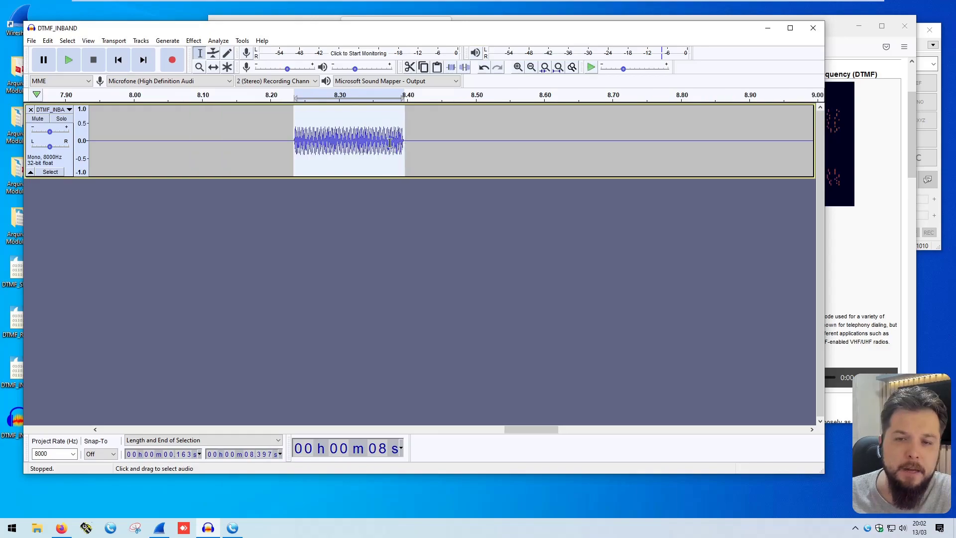
drag(513, 140, 541, 140)
scroll(532, 142, up, 3)
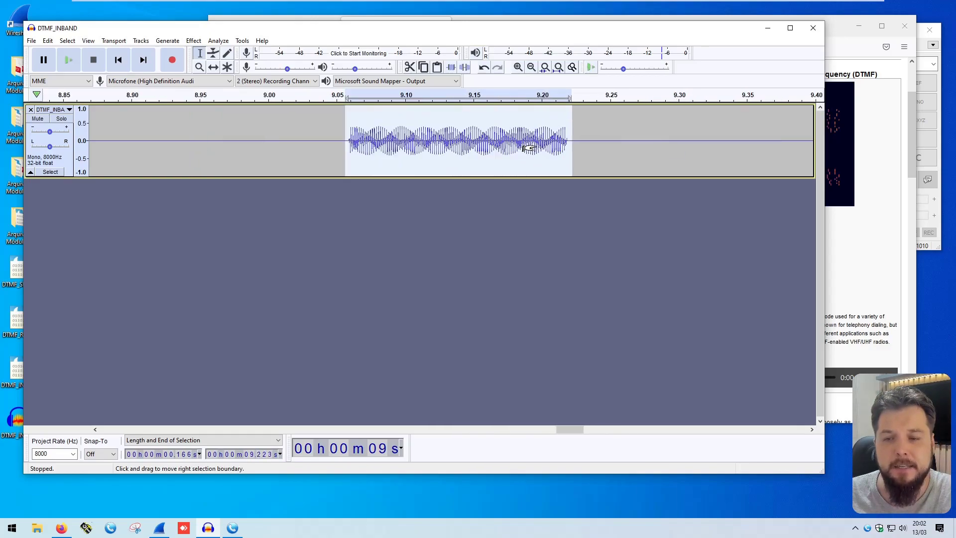
scroll(529, 144, up, 1)
drag(165, 141, 601, 152)
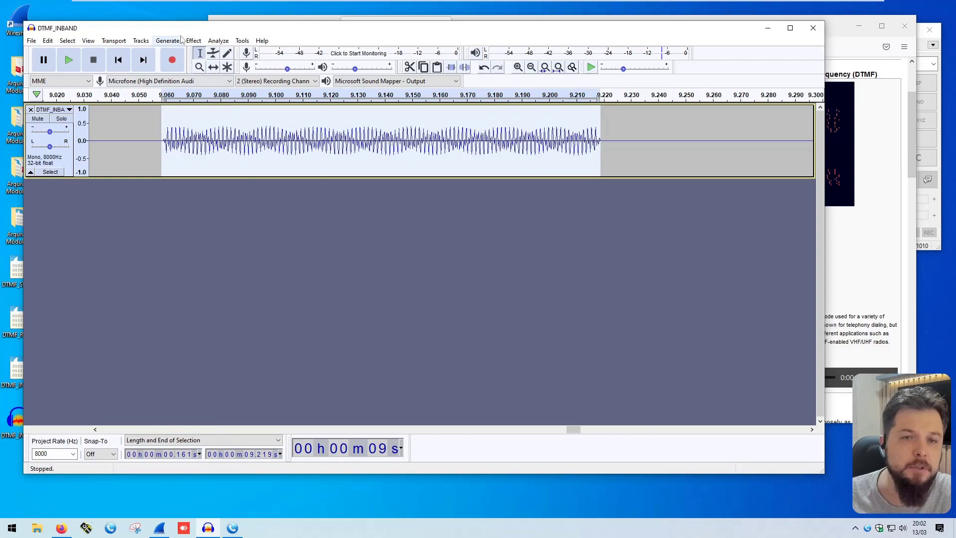
Step: Plot the second tone's spectrum and check its two peaks against the DTMF frequency table in Firefox
click(218, 40)
click(243, 78)
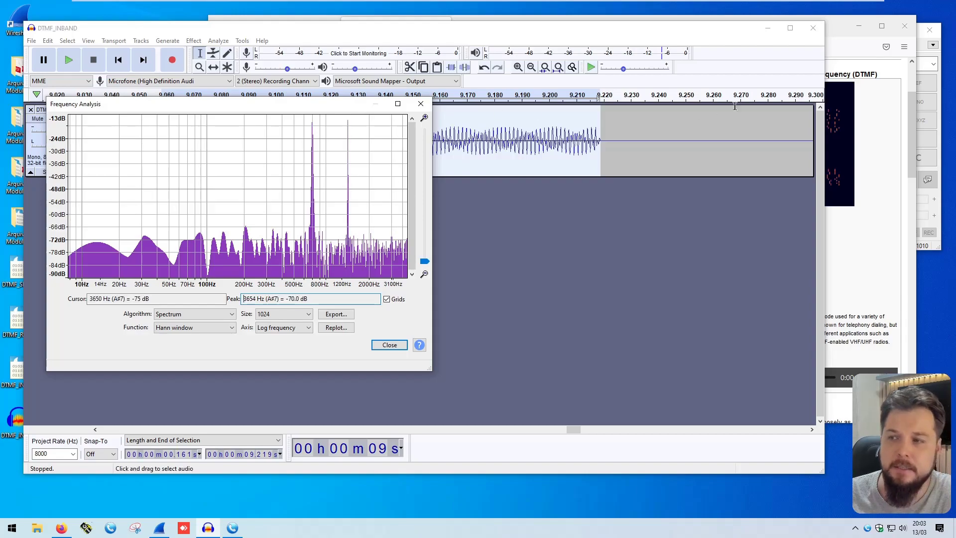
click(845, 47)
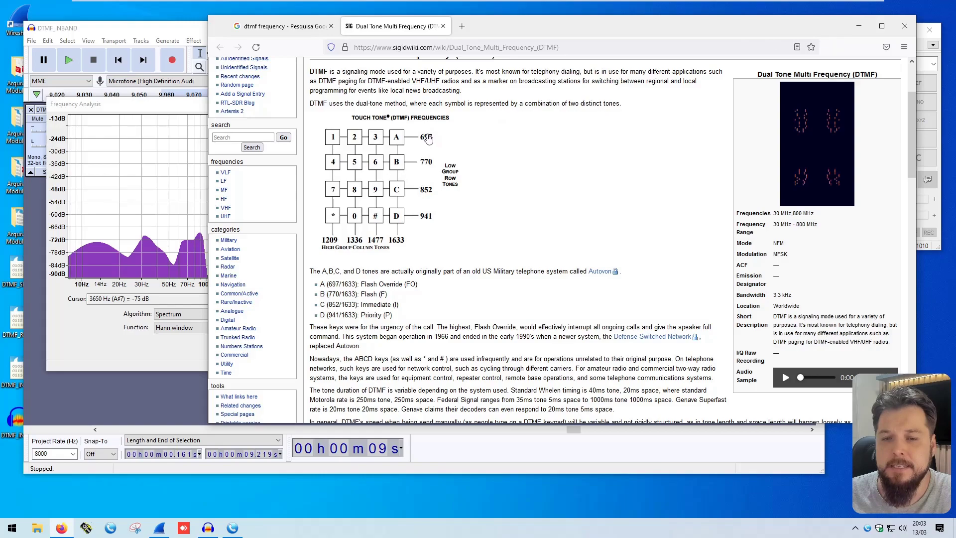